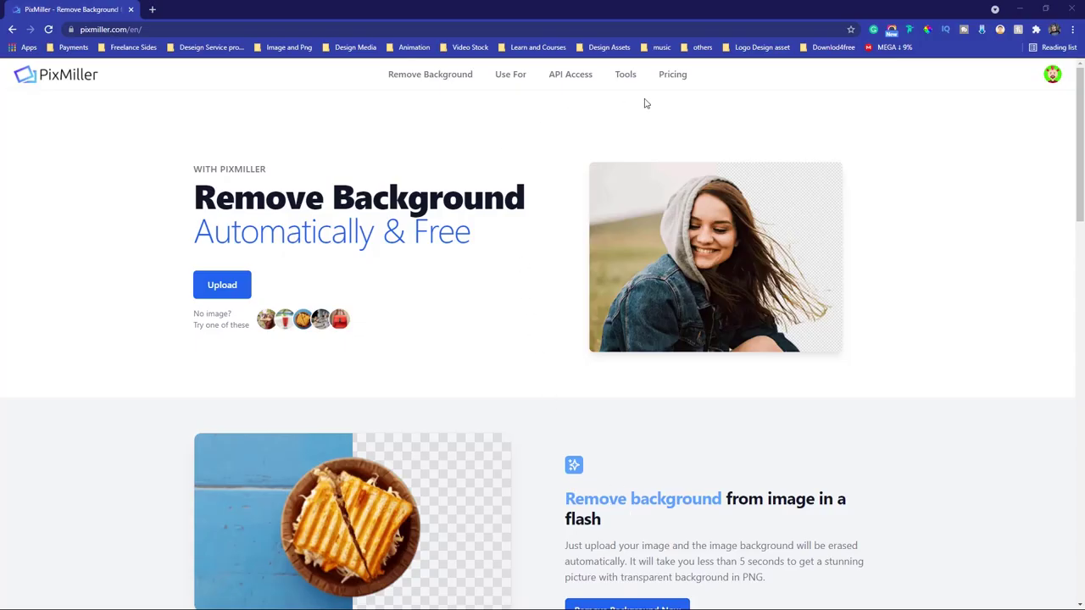
- Upload the portrait JPG to PixMiller and download the background-free cutout in HD using a credit
{"action": "left_click", "coordinate": [225, 288]}
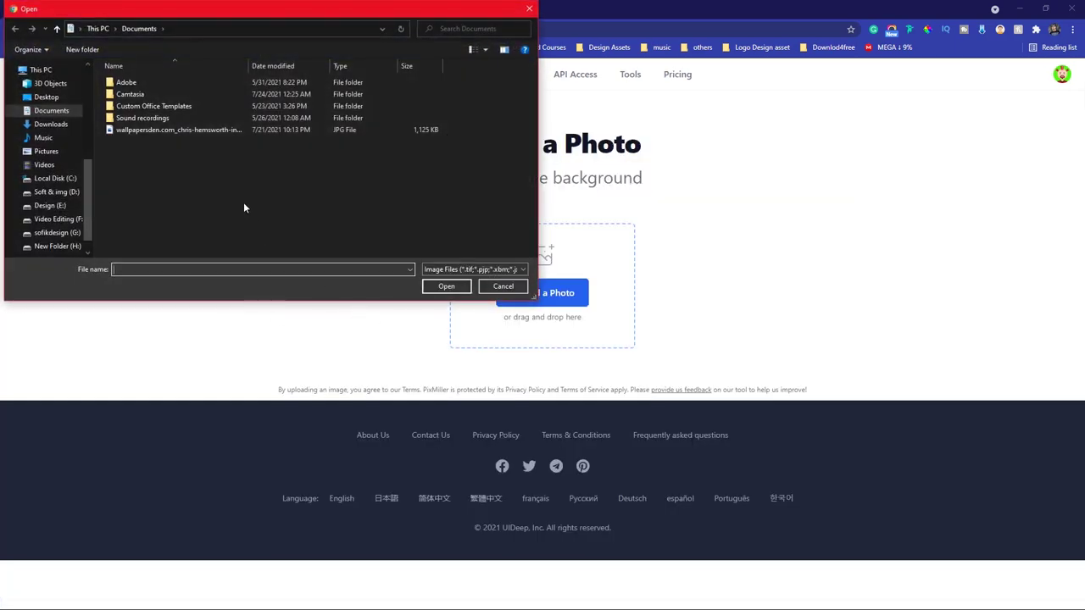
{"action": "left_click", "coordinate": [194, 132]}
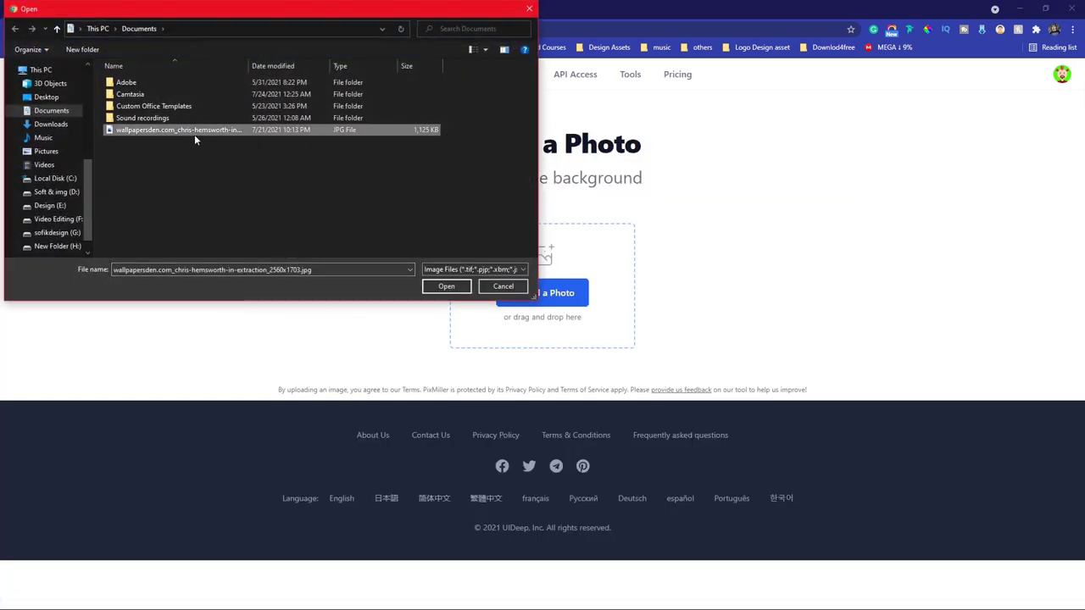
{"action": "left_click", "coordinate": [446, 286]}
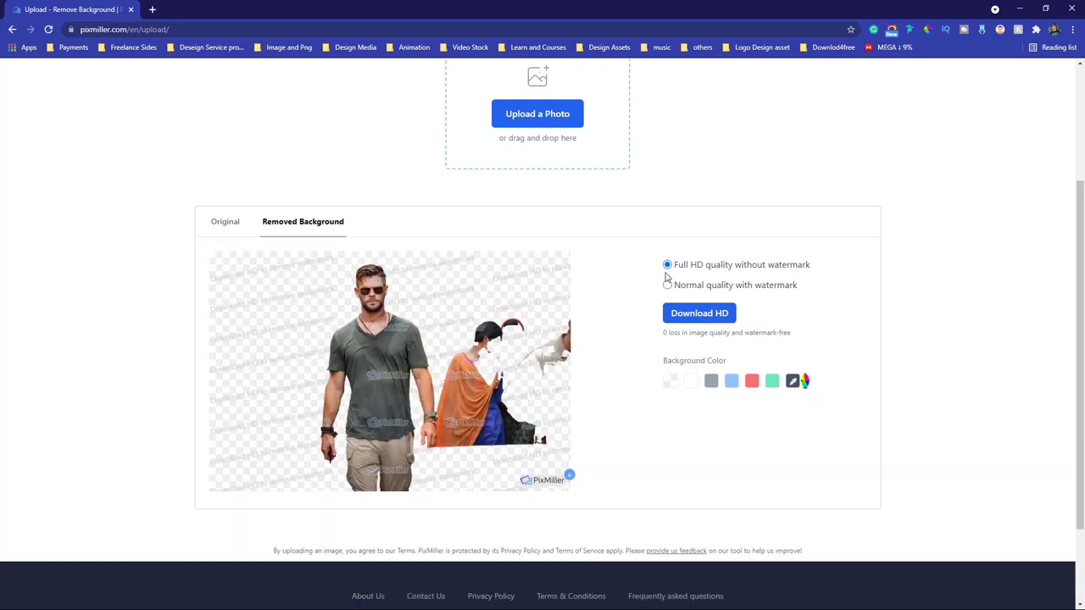
{"action": "left_click", "coordinate": [684, 325]}
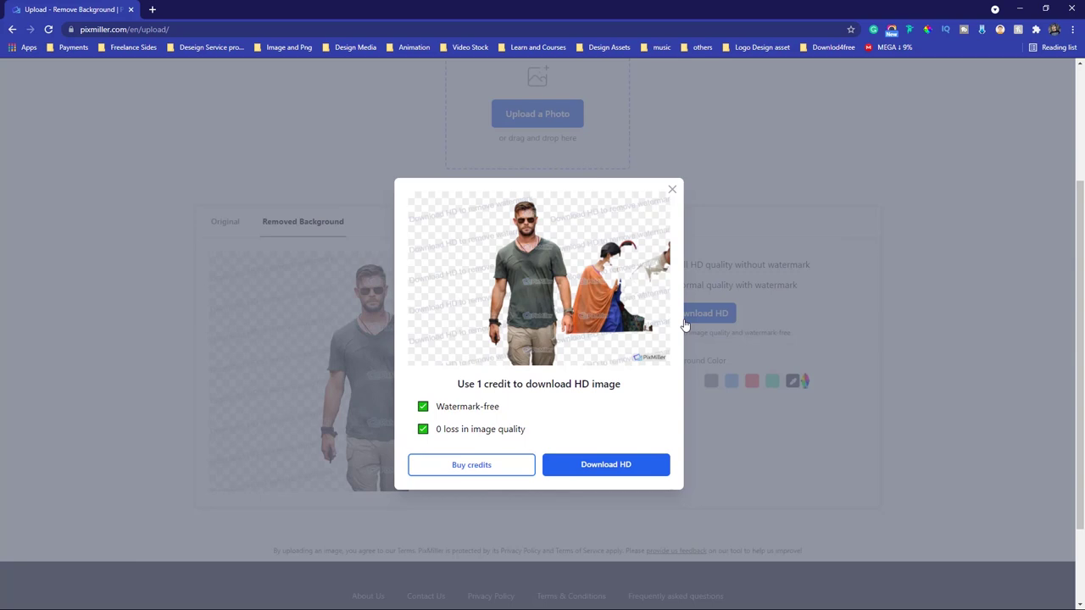
{"action": "left_click", "coordinate": [601, 473]}
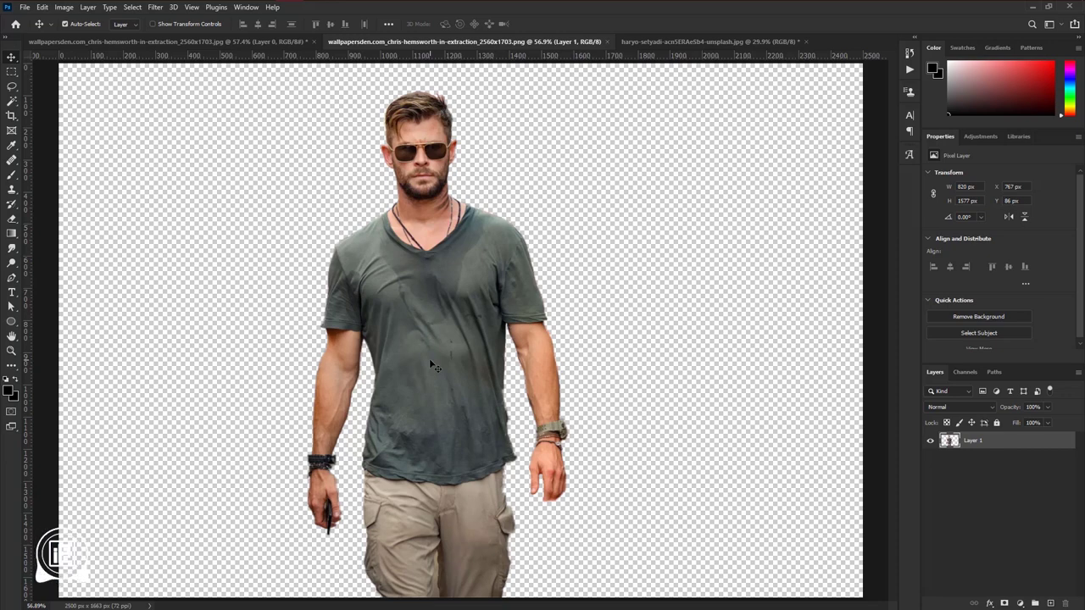
- Crop the transparent cutout in from the bottom, left and right around the head and upper torso
{"action": "scroll", "coordinate": [447, 322], "scroll_direction": "up", "scroll_amount": 2}
{"action": "scroll", "coordinate": [464, 252], "scroll_direction": "down", "scroll_amount": 4}
{"action": "scroll", "coordinate": [454, 261], "scroll_direction": "up", "scroll_amount": 1}
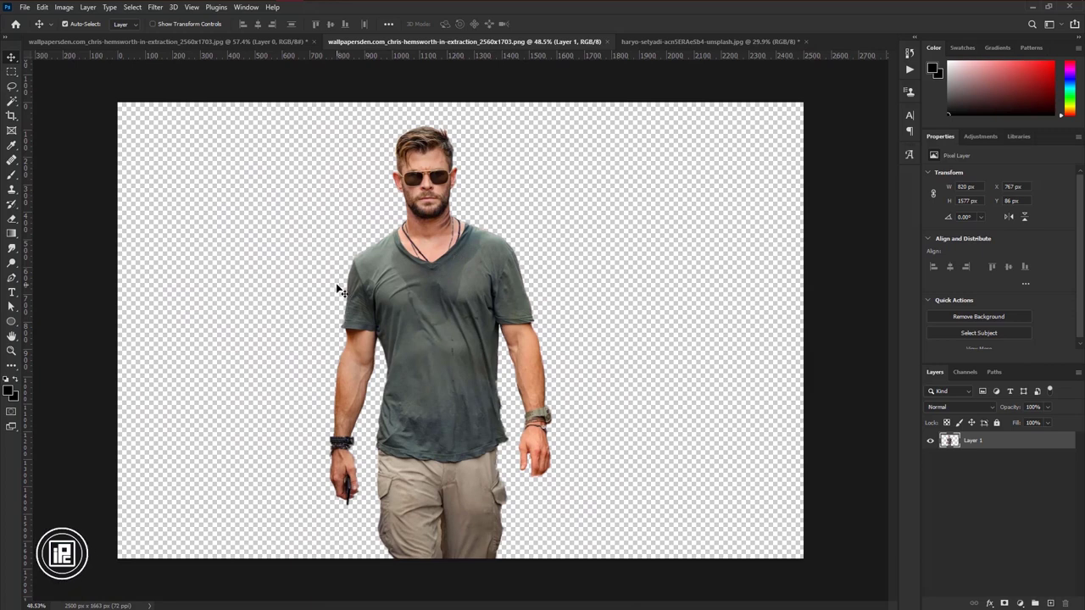
{"action": "key", "text": "c"}
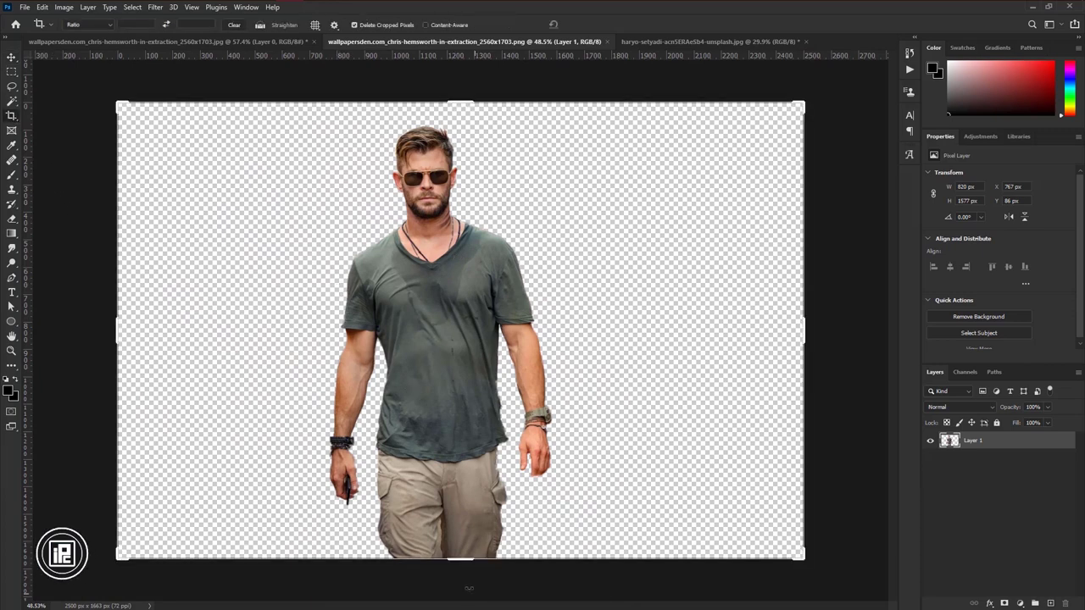
{"action": "mouse_move", "coordinate": [461, 561]}
{"action": "left_mouse_down"}
{"action": "mouse_move", "coordinate": [449, 430]}
{"action": "mouse_move", "coordinate": [445, 450]}
{"action": "left_mouse_up"}
{"action": "left_click_drag", "start_coordinate": [809, 333], "coordinate": [700, 339]}
{"action": "left_click_drag", "start_coordinate": [222, 377], "coordinate": [305, 330]}
{"action": "left_click_drag", "start_coordinate": [454, 450], "coordinate": [455, 461]}
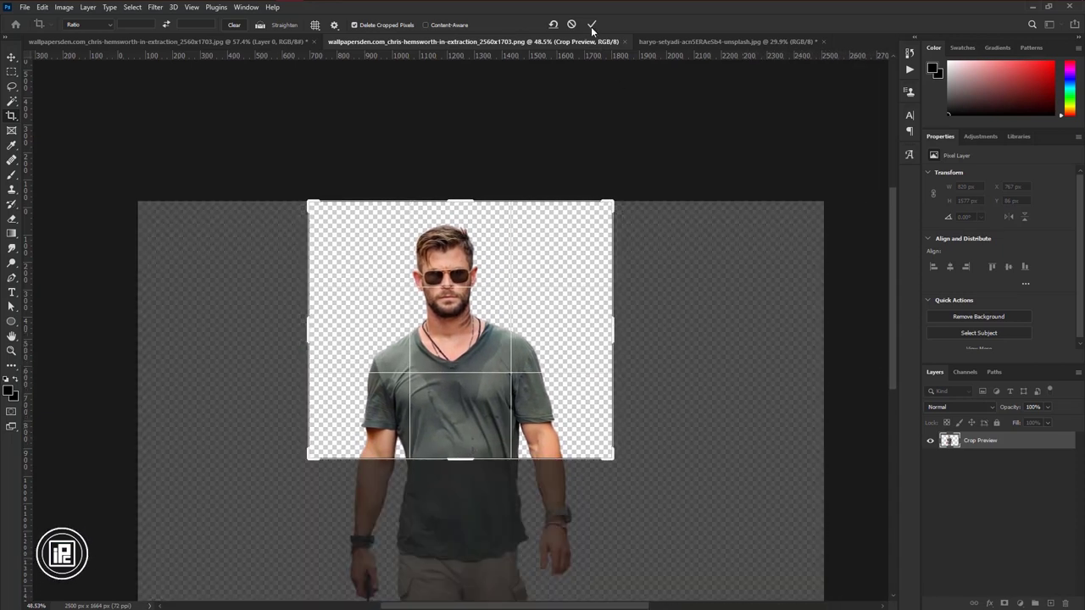
{"action": "left_click", "coordinate": [591, 24]}
- With the Pen tool, trace a path from the right jaw along the chin toward the left ear
{"action": "left_click", "coordinate": [12, 56]}
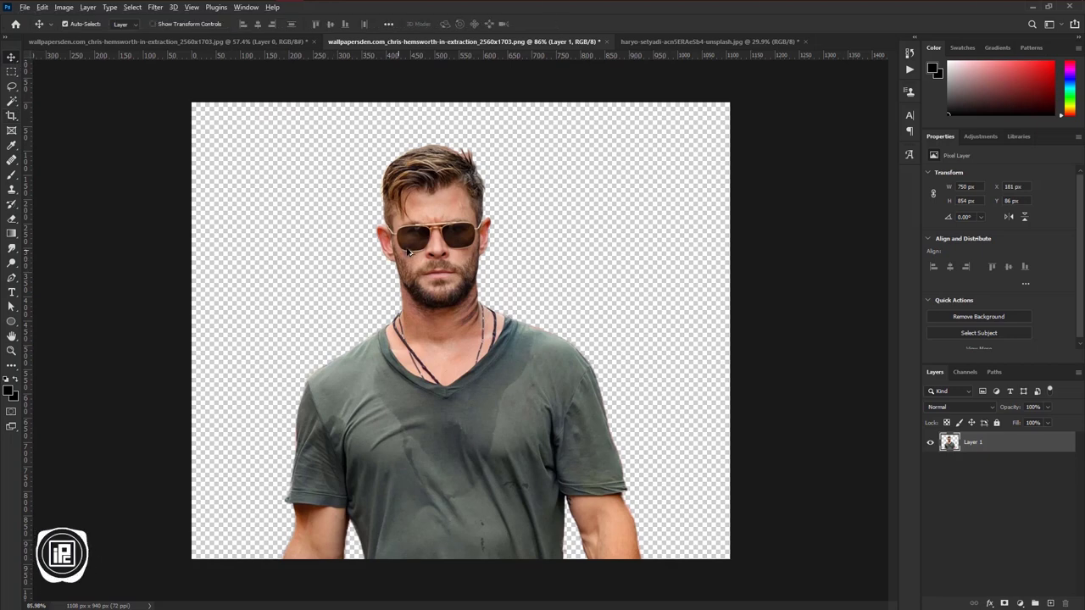
{"action": "scroll", "coordinate": [442, 240], "scroll_direction": "up", "scroll_amount": 5}
{"action": "scroll", "coordinate": [442, 239], "scroll_direction": "down", "scroll_amount": 1}
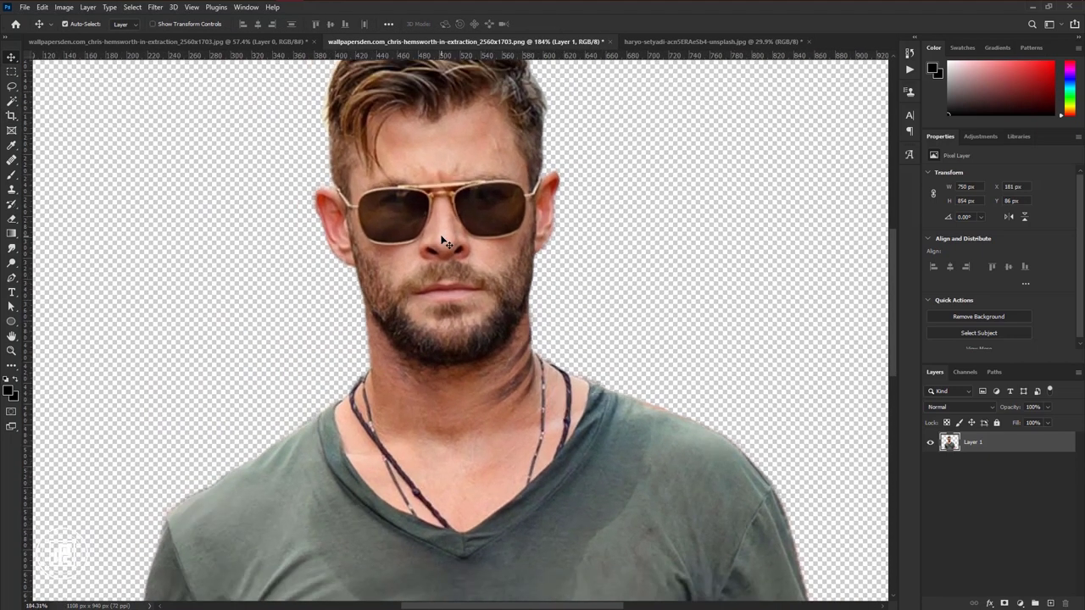
{"action": "scroll", "coordinate": [442, 240], "scroll_direction": "up", "scroll_amount": 3}
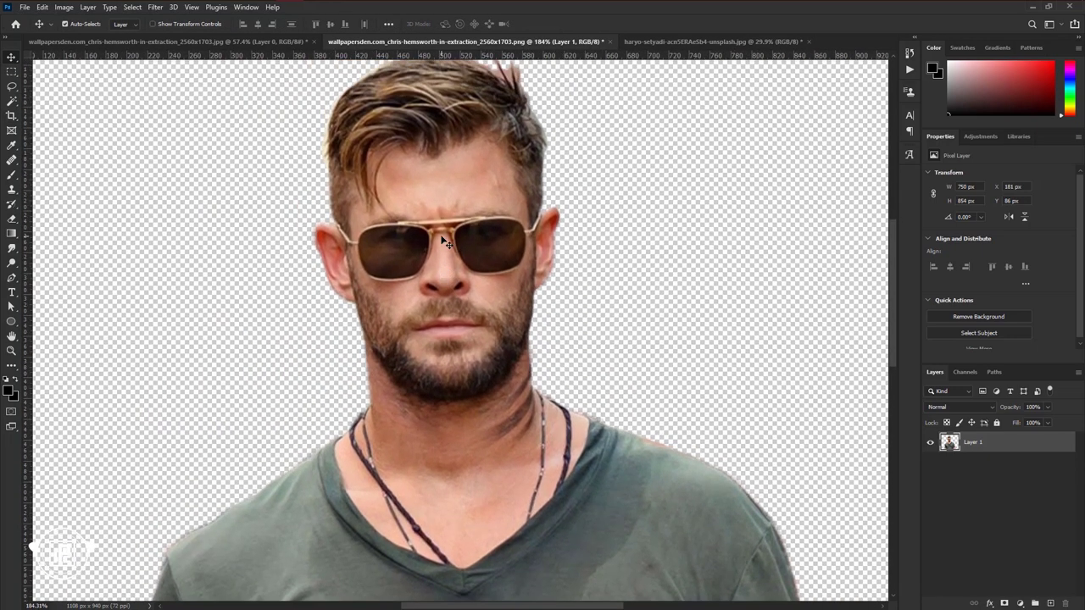
{"action": "left_click", "coordinate": [12, 277]}
{"action": "scroll", "coordinate": [536, 358], "scroll_direction": "up", "scroll_amount": 3}
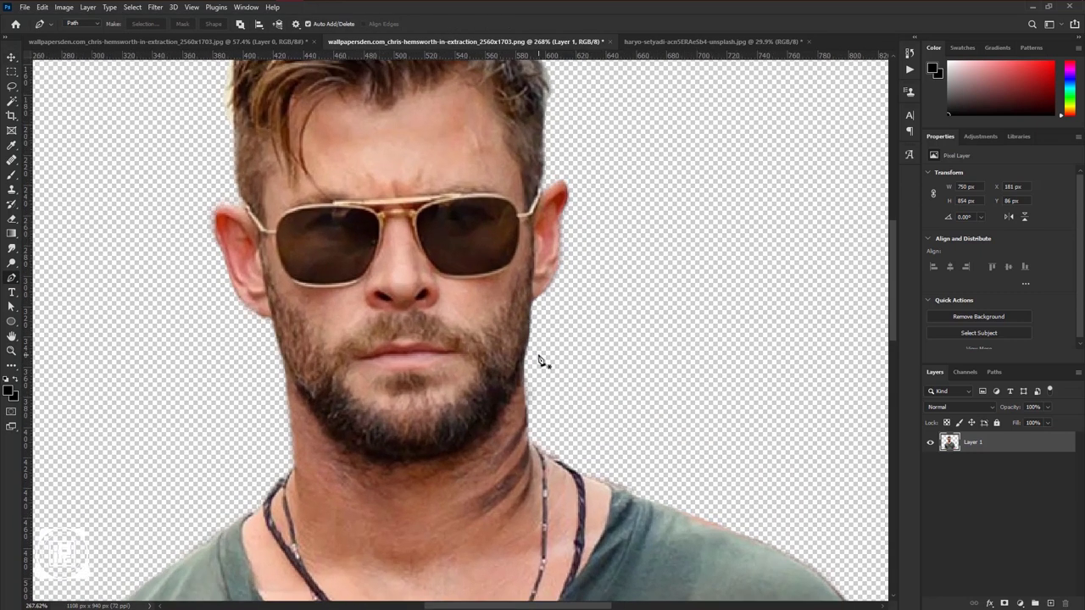
{"action": "left_click", "coordinate": [535, 317]}
{"action": "mouse_move", "coordinate": [432, 467]}
{"action": "left_mouse_down"}
{"action": "mouse_move", "coordinate": [391, 500]}
{"action": "mouse_move", "coordinate": [428, 471]}
{"action": "left_mouse_up"}
{"action": "left_click", "coordinate": [330, 475]}
{"action": "left_click_drag", "start_coordinate": [294, 448], "coordinate": [279, 437]}
{"action": "left_click_drag", "start_coordinate": [243, 393], "coordinate": [201, 294]}
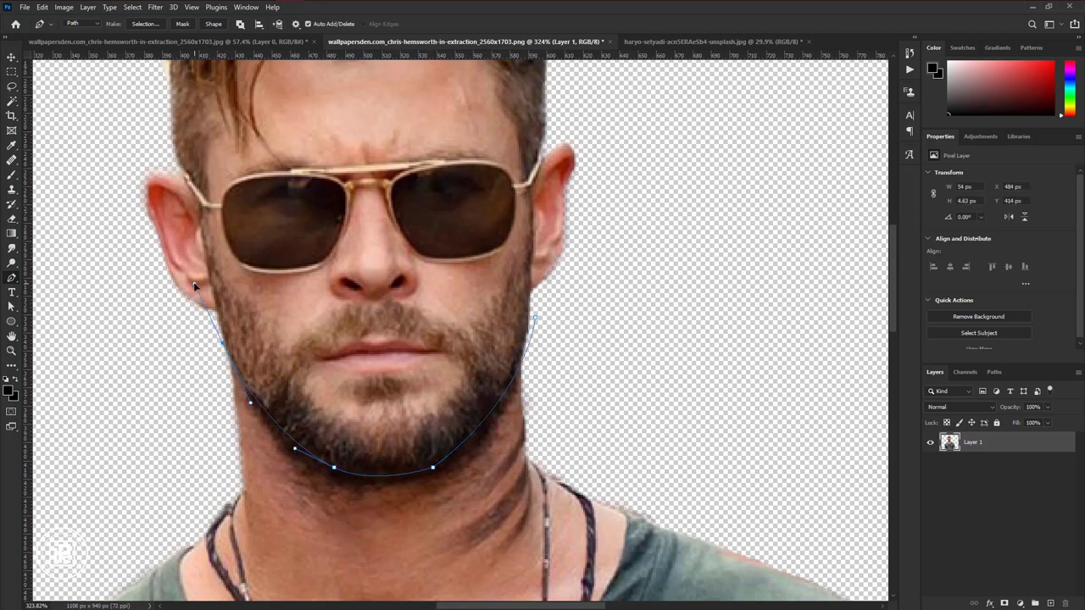
- Reshape the chin curve and carry the path up around the hair to close it
{"action": "scroll", "coordinate": [432, 468], "scroll_direction": "up", "scroll_amount": 1}
{"action": "left_click_drag", "start_coordinate": [435, 469], "coordinate": [436, 462]}
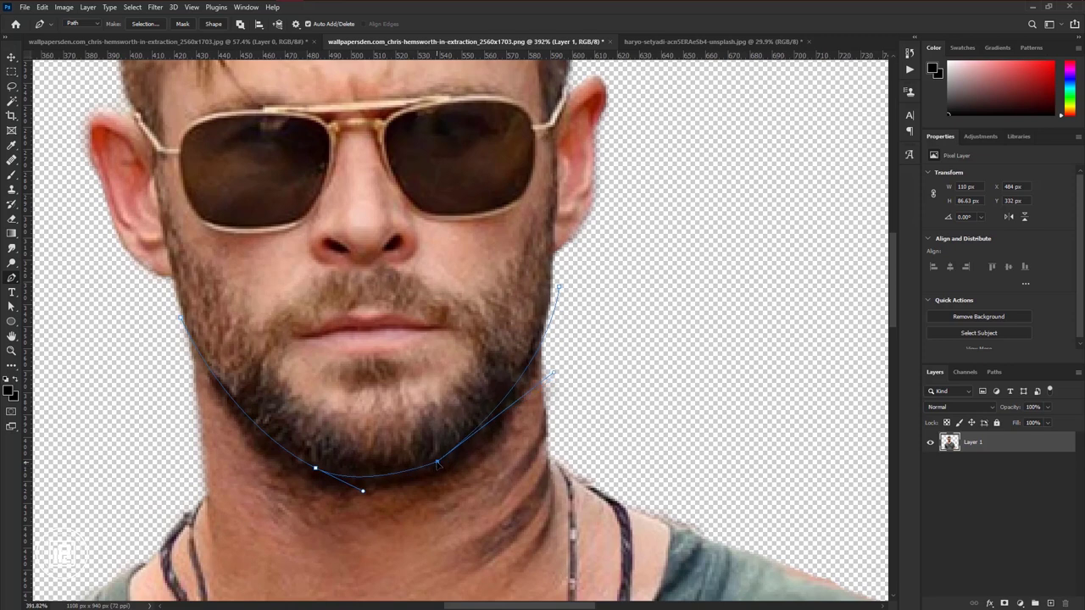
{"action": "scroll", "coordinate": [136, 341], "scroll_direction": "down", "scroll_amount": 3}
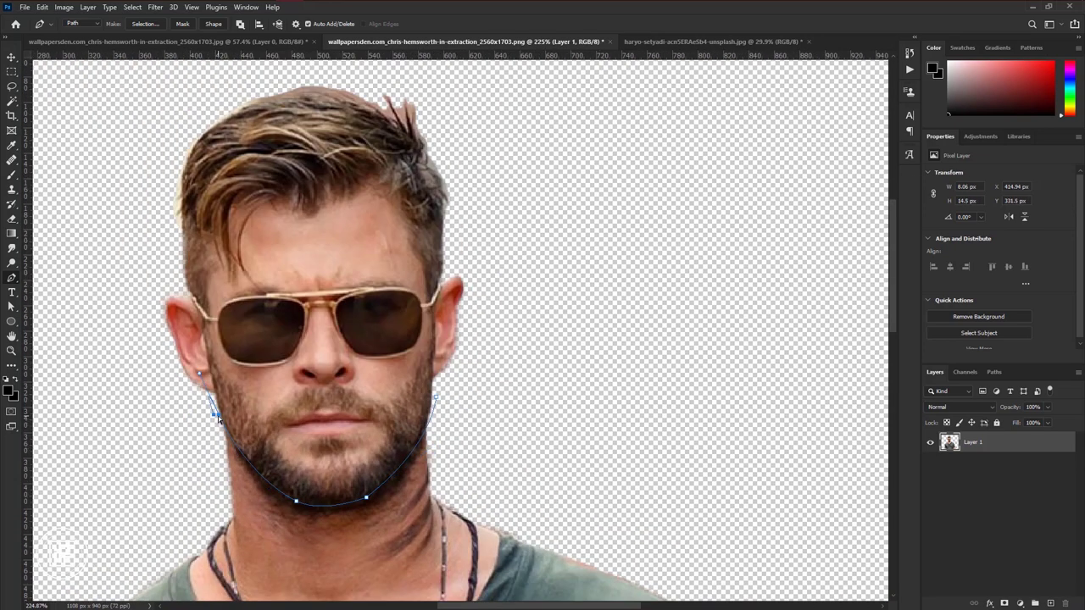
{"action": "scroll", "coordinate": [174, 479], "scroll_direction": "up", "scroll_amount": 1}
{"action": "left_click", "coordinate": [150, 384]}
{"action": "left_click", "coordinate": [136, 284]}
{"action": "left_click", "coordinate": [146, 213]}
{"action": "left_click", "coordinate": [196, 125]}
{"action": "left_click", "coordinate": [289, 101]}
{"action": "left_click", "coordinate": [404, 101]}
{"action": "left_click", "coordinate": [501, 175]}
{"action": "left_click", "coordinate": [520, 308]}
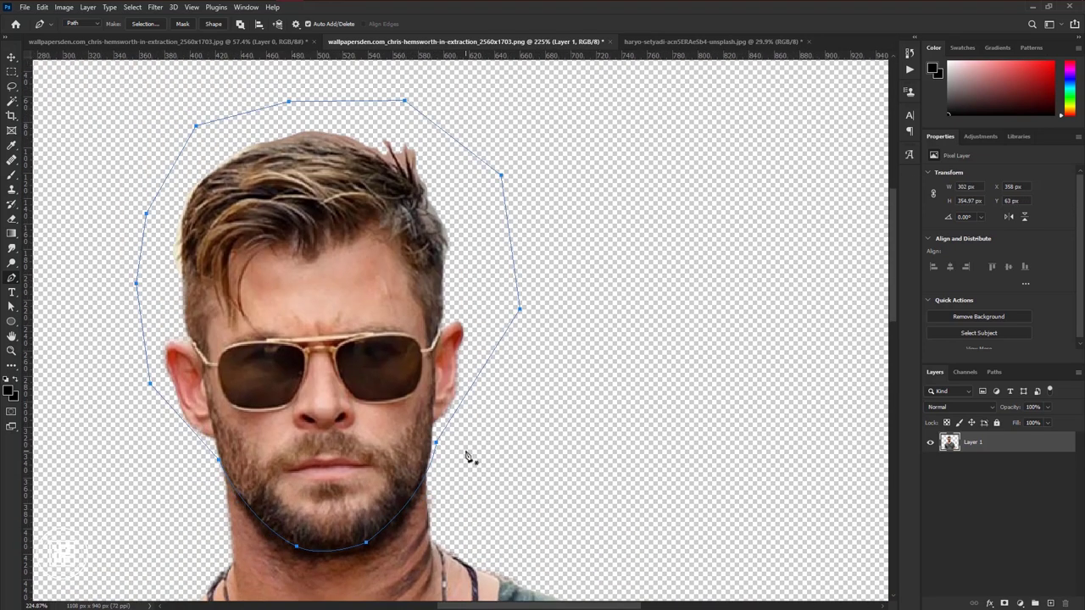
- Convert the head path into a selection and fit the image in view
{"action": "right_click", "coordinate": [512, 247]}
{"action": "left_click", "coordinate": [543, 307]}
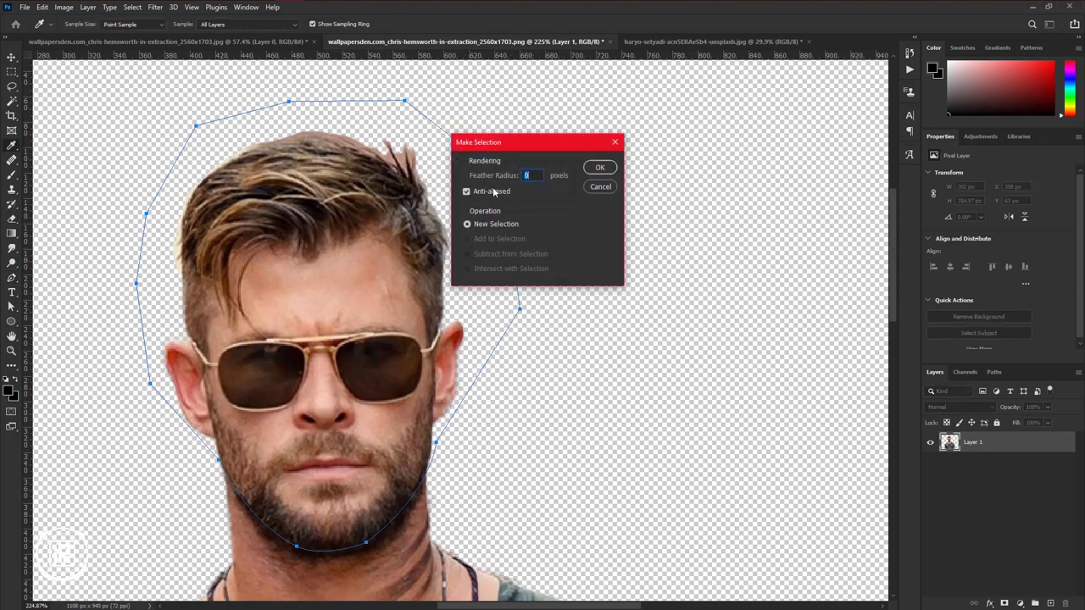
{"action": "left_click", "coordinate": [598, 169]}
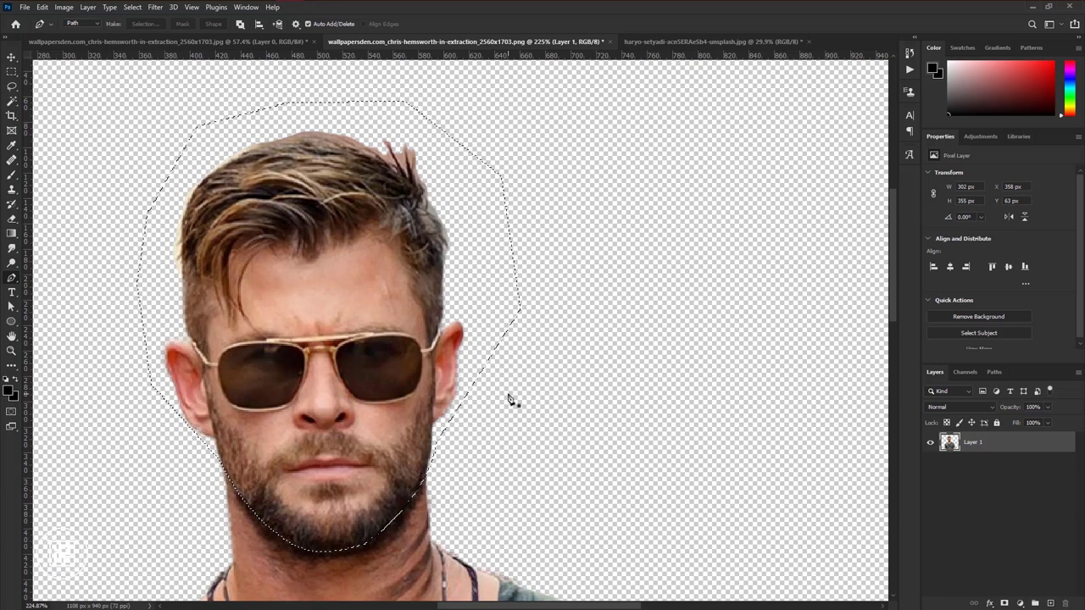
{"action": "key", "text": "ctrl+0"}
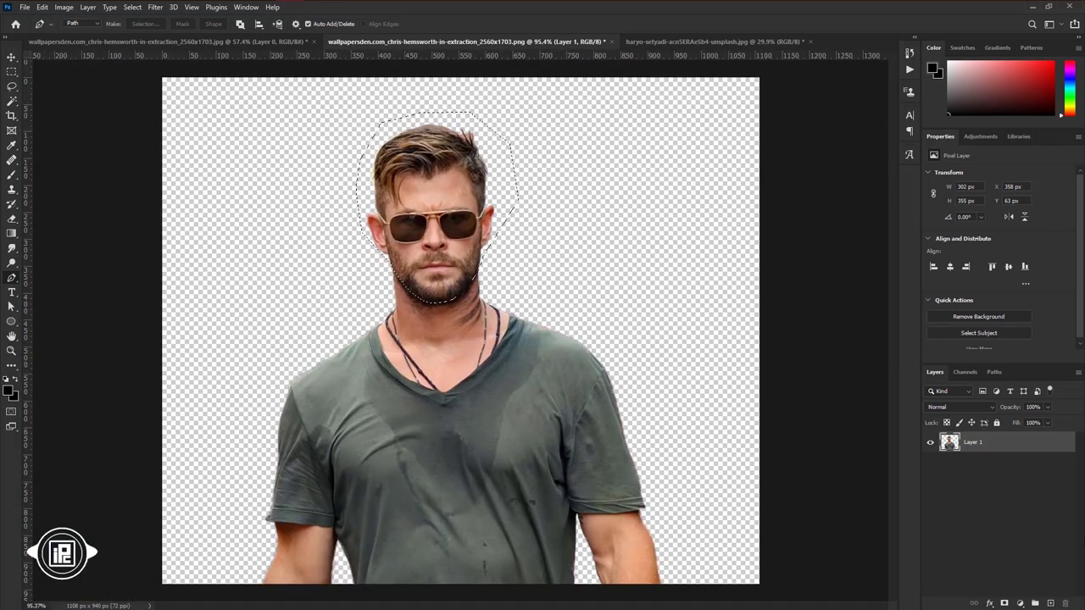
- Mask Layer 1 to the head selection and scale it up to about double size
{"action": "left_click", "coordinate": [1005, 602]}
{"action": "key", "text": "v"}
{"action": "left_click", "coordinate": [41, 6]}
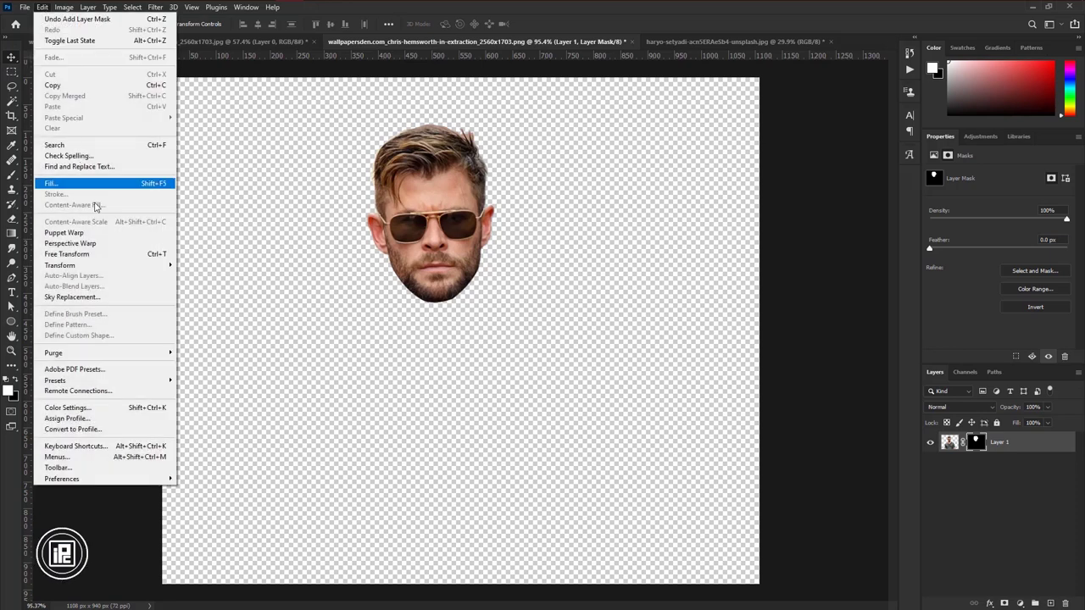
{"action": "left_click", "coordinate": [107, 255]}
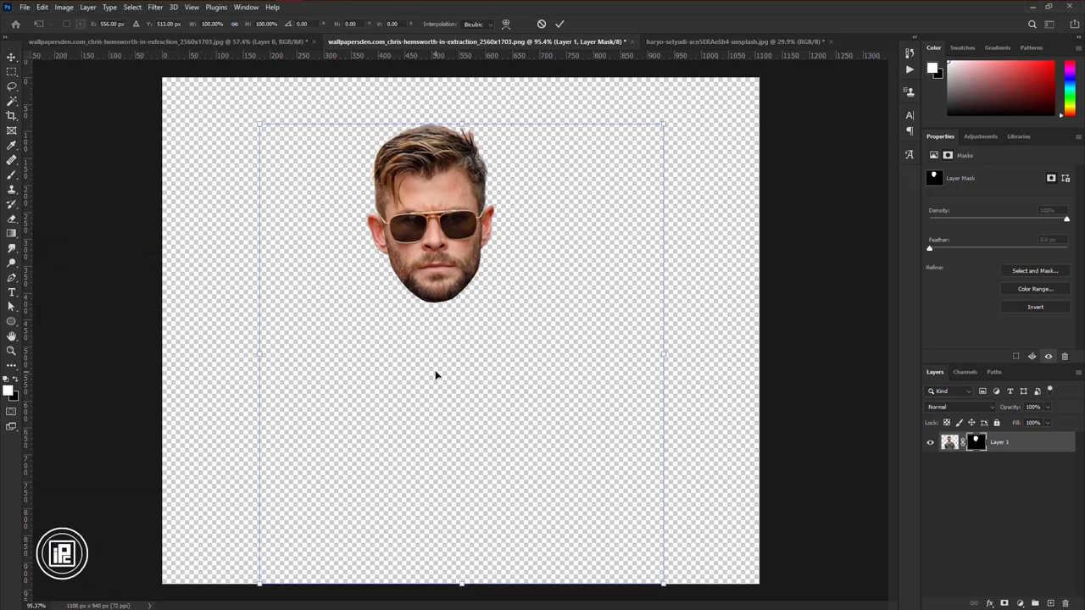
{"action": "scroll", "coordinate": [491, 385], "scroll_direction": "down", "scroll_amount": 3}
{"action": "left_click_drag", "start_coordinate": [494, 443], "coordinate": [734, 462]}
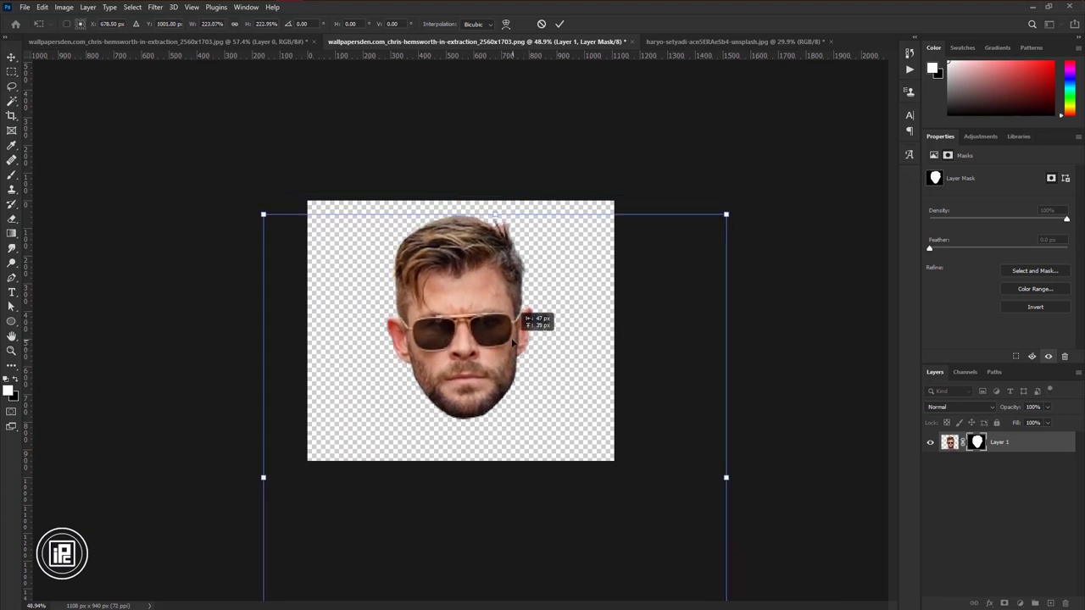
{"action": "double_click", "coordinate": [521, 309]}
{"action": "key", "text": "ctrl+0"}
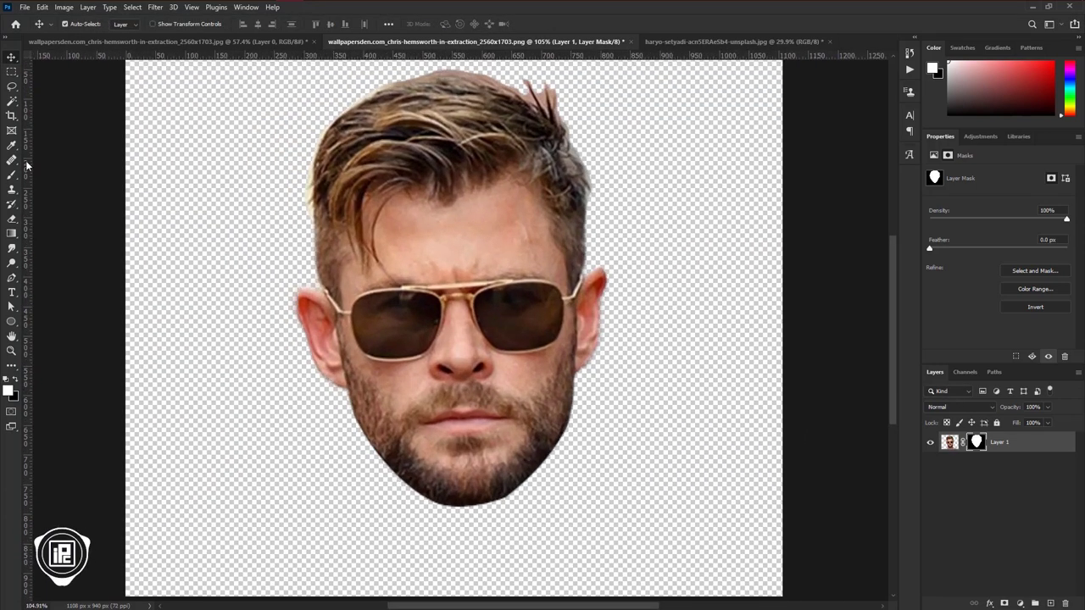
- Set black as the brush colour and apply the layer mask permanently to Layer 1
{"action": "key", "text": "b"}
{"action": "scroll", "coordinate": [489, 451], "scroll_direction": "up", "scroll_amount": 2}
{"action": "left_click", "coordinate": [15, 379]}
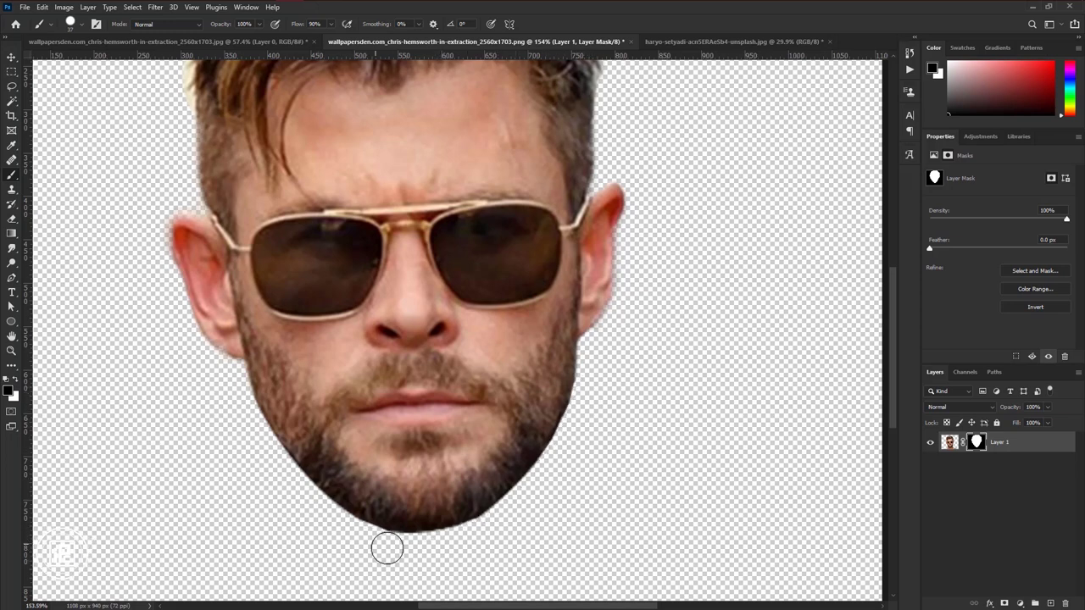
{"action": "scroll", "coordinate": [584, 457], "scroll_direction": "down", "scroll_amount": 2}
{"action": "scroll", "coordinate": [539, 480], "scroll_direction": "down", "scroll_amount": 1}
{"action": "left_click_drag", "start_coordinate": [976, 441], "coordinate": [1066, 604]}
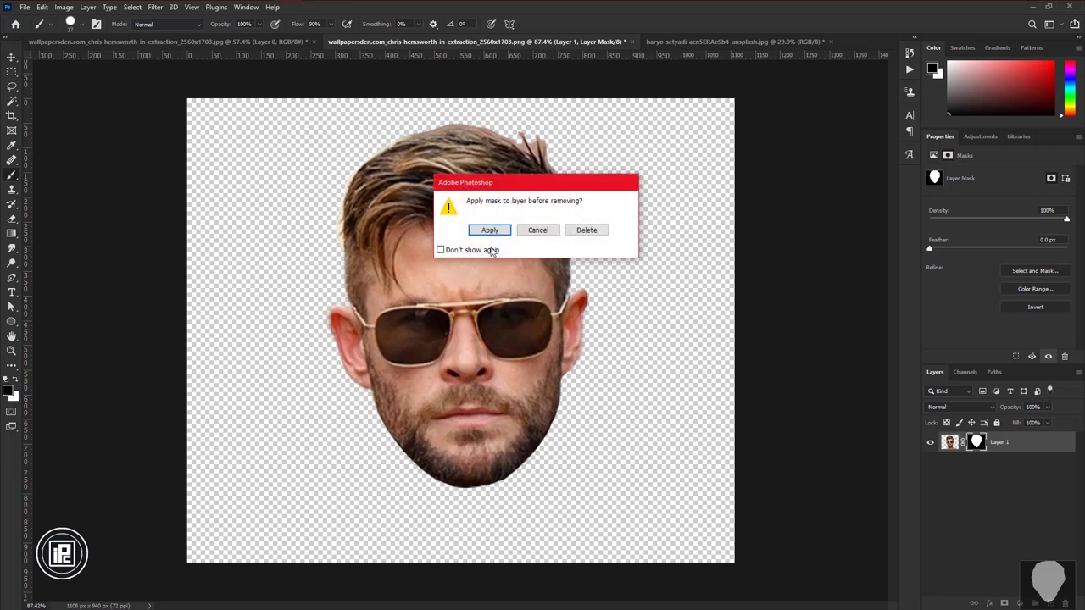
{"action": "left_click", "coordinate": [489, 233]}
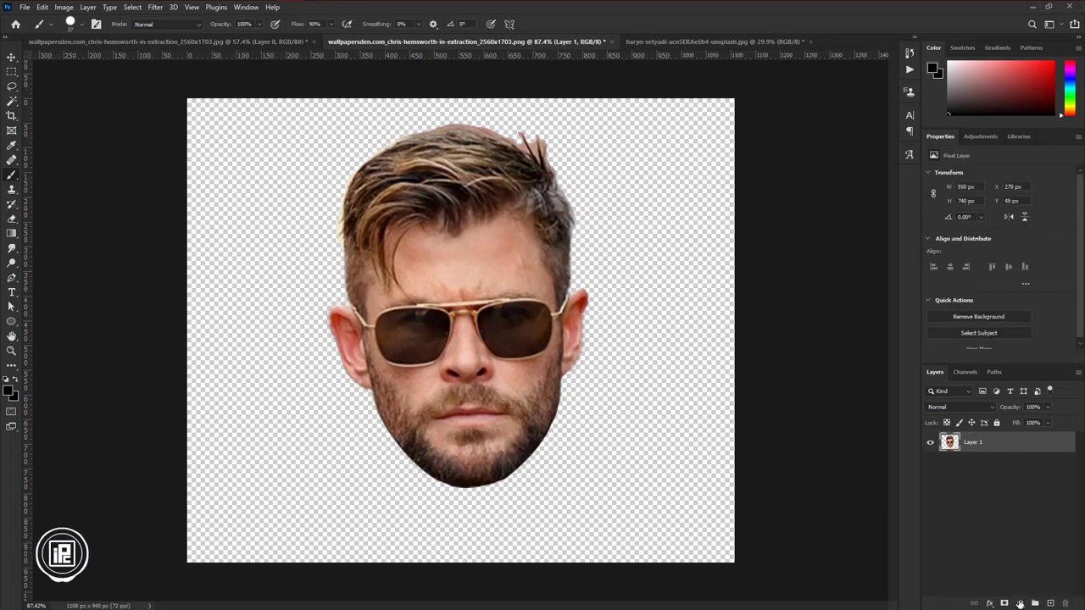
{"action": "left_click", "coordinate": [1020, 603]}
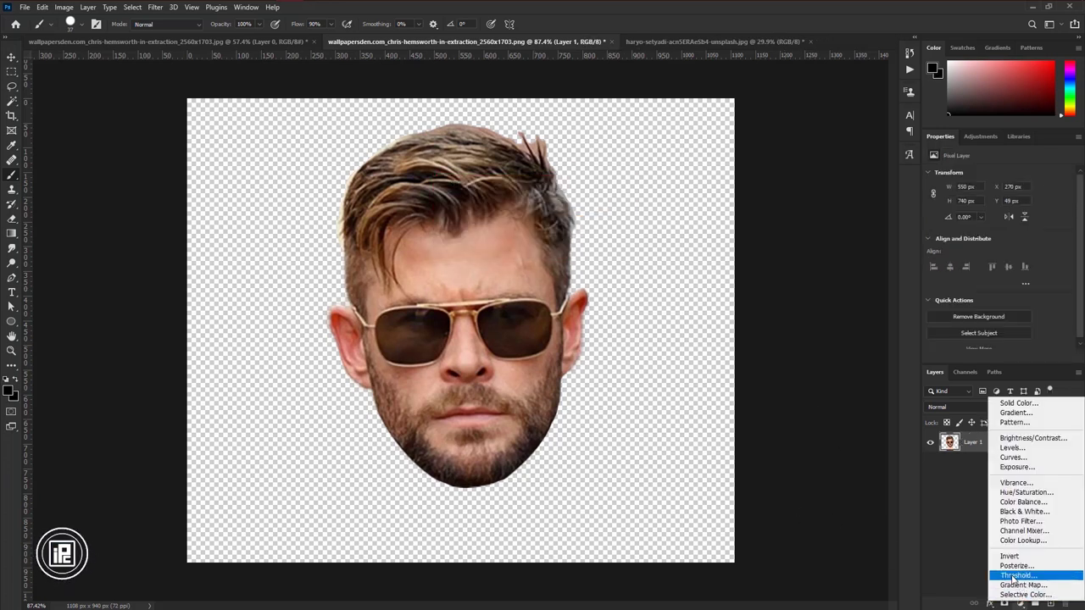
- Add a Threshold adjustment layer with the level lowered to 120
{"action": "left_click", "coordinate": [1014, 576]}
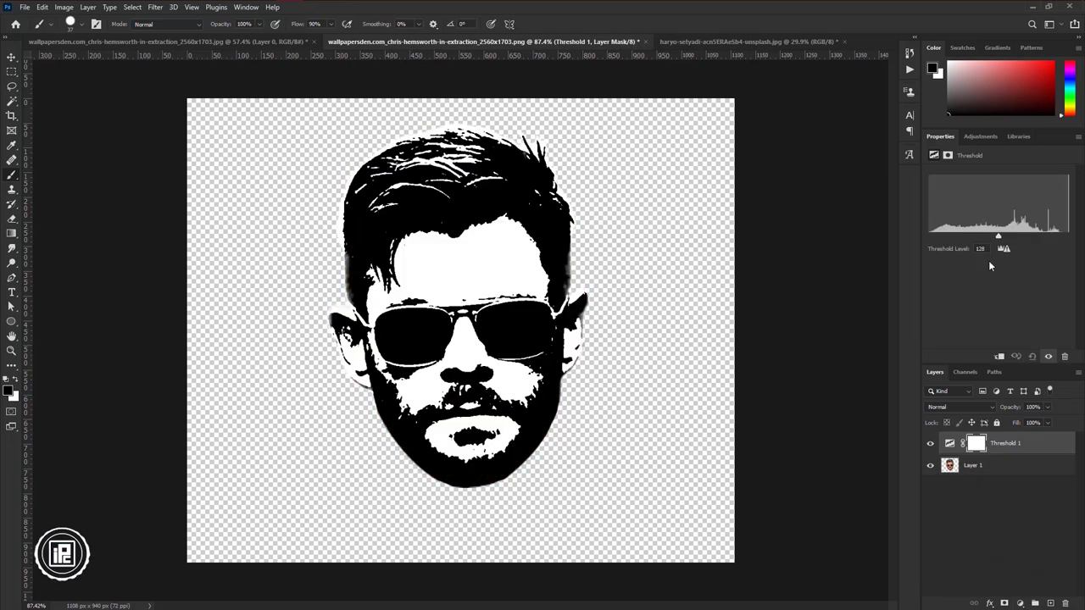
{"action": "left_click_drag", "start_coordinate": [997, 238], "coordinate": [993, 237]}
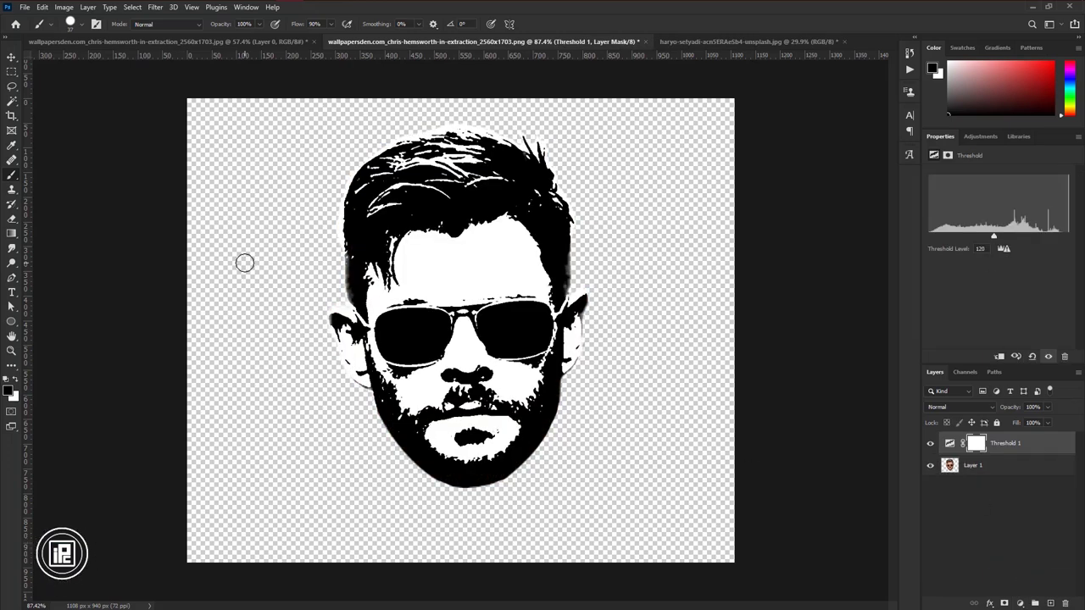
{"action": "key", "text": "v"}
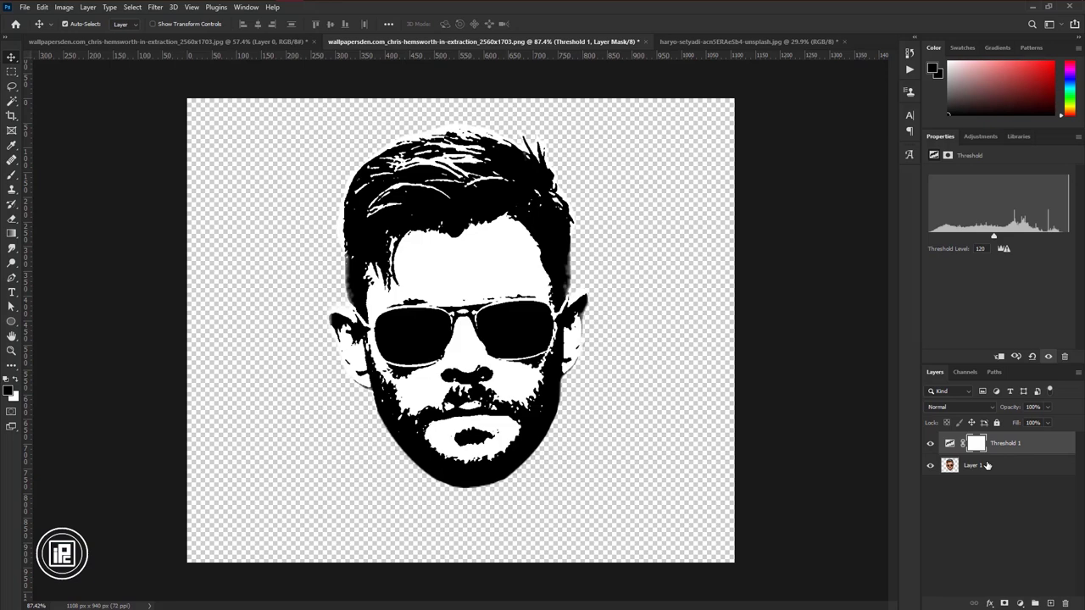
- Apply Unsharp Mask to Layer 1 with Amount 89 and Radius 2.6
{"action": "left_click", "coordinate": [986, 465]}
{"action": "left_click", "coordinate": [155, 7]}
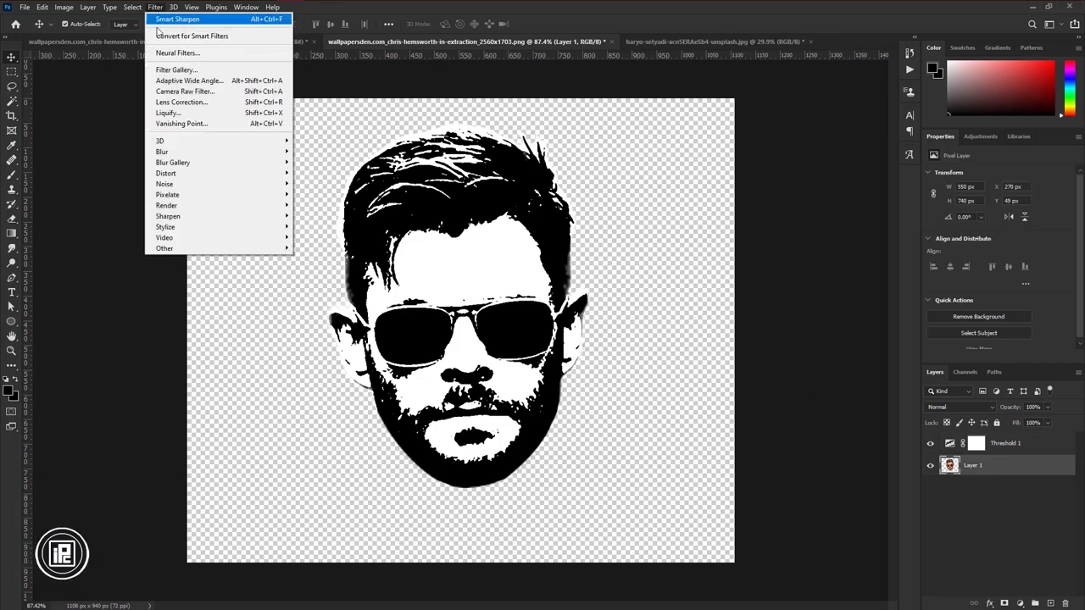
{"action": "mouse_move", "coordinate": [220, 216]}
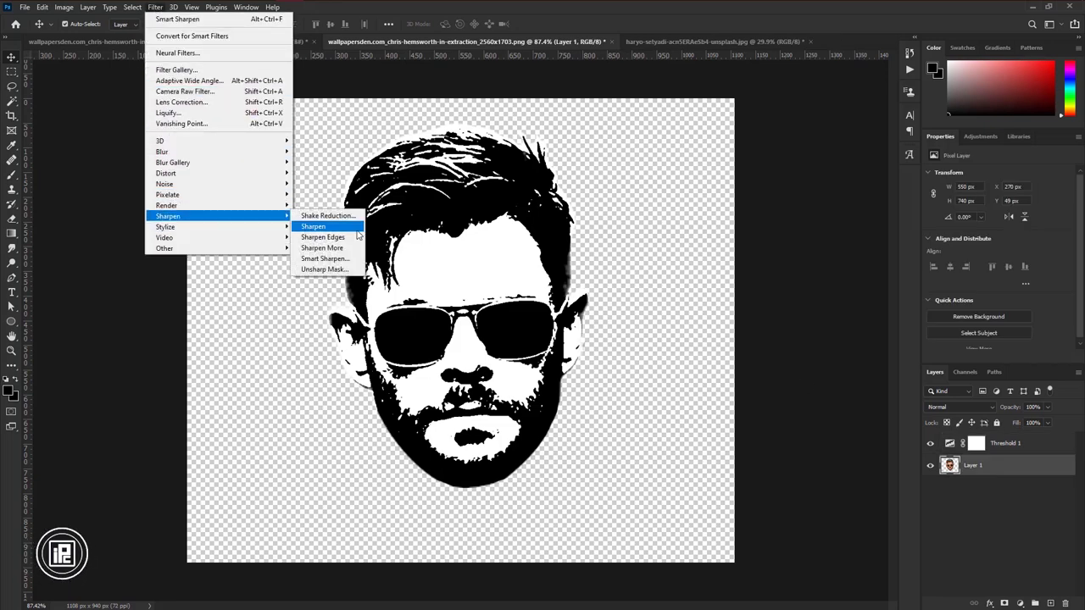
{"action": "left_click", "coordinate": [324, 269]}
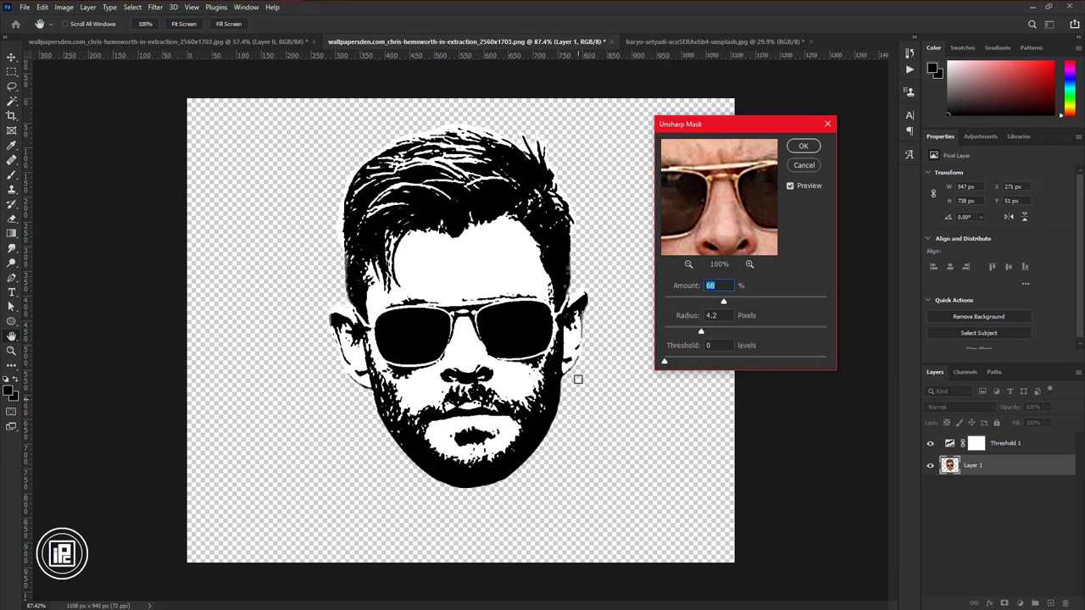
{"action": "left_click_drag", "start_coordinate": [700, 125], "coordinate": [824, 107]}
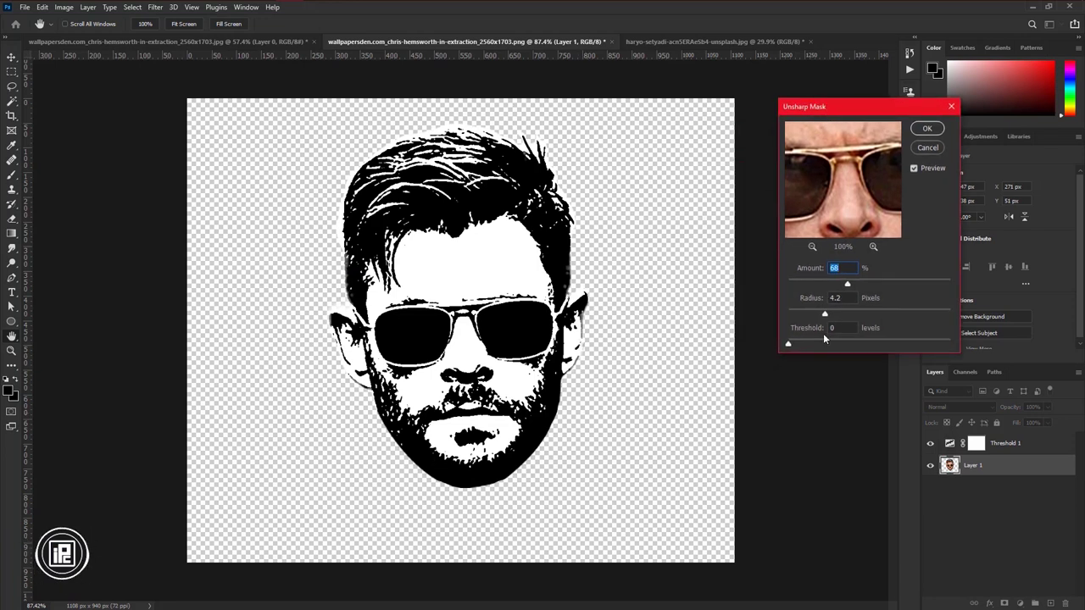
{"action": "left_click_drag", "start_coordinate": [811, 315], "coordinate": [814, 315]}
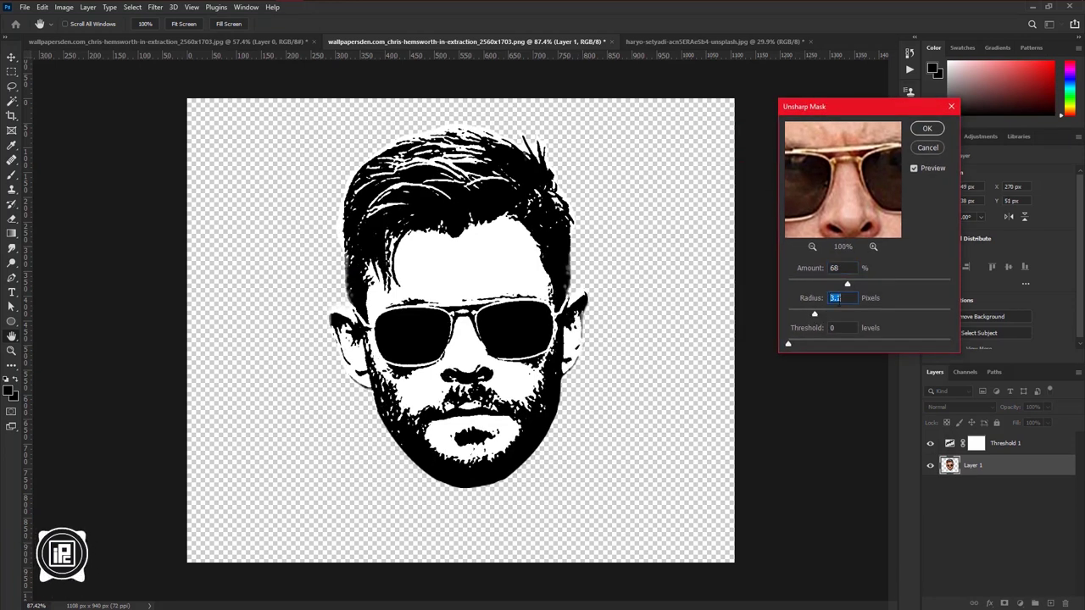
{"action": "left_click_drag", "start_coordinate": [859, 284], "coordinate": [865, 284]}
{"action": "left_click_drag", "start_coordinate": [814, 315], "coordinate": [812, 316]}
{"action": "left_click", "coordinate": [926, 129]}
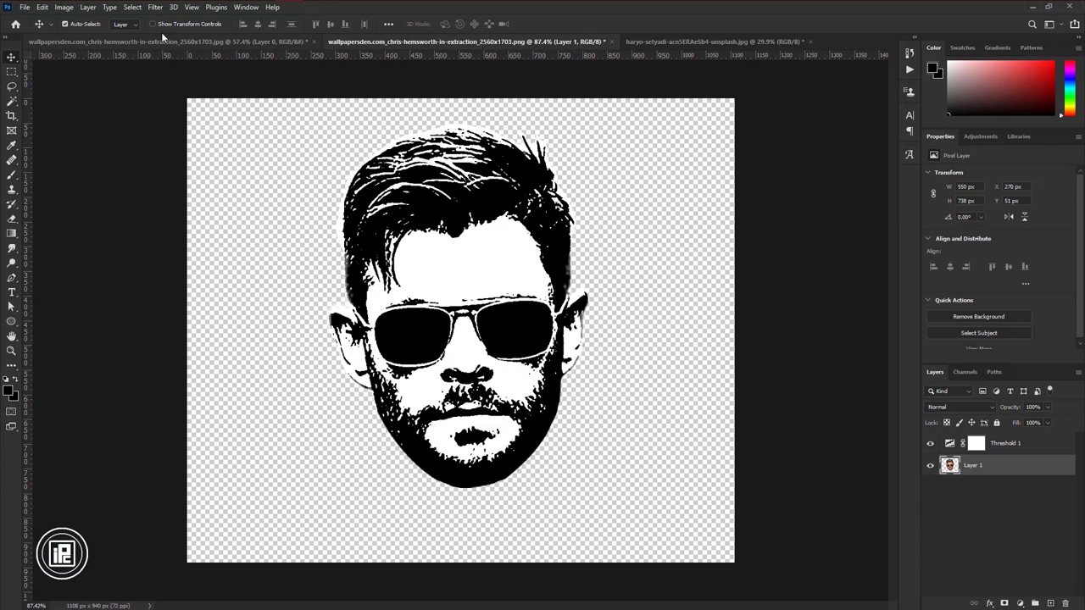
- Apply a second Unsharp Mask pass with Amount 98 and Radius 1.8
{"action": "left_click", "coordinate": [155, 10]}
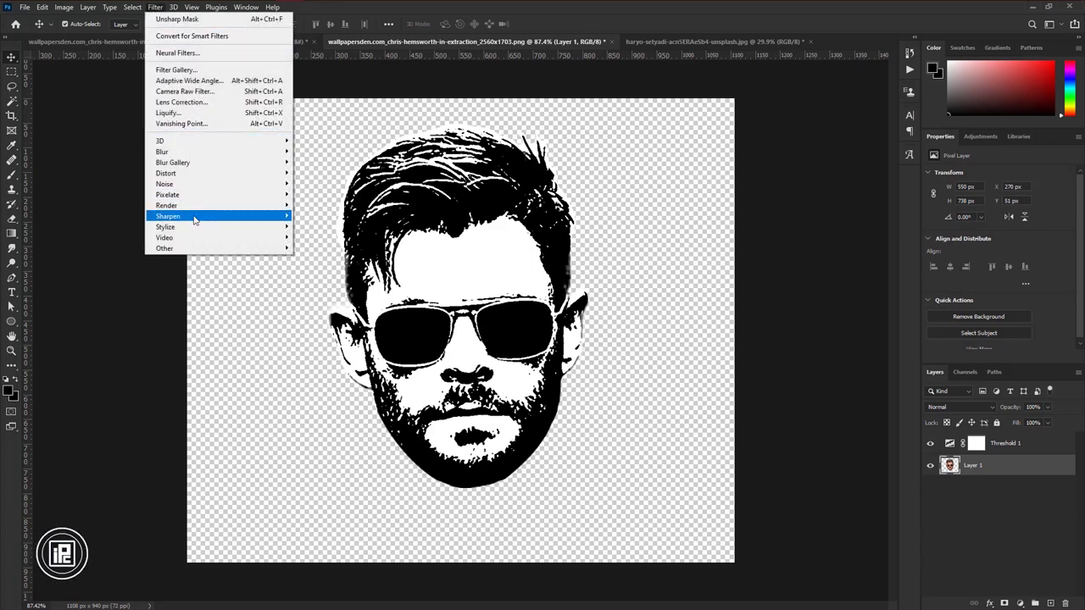
{"action": "mouse_move", "coordinate": [194, 216]}
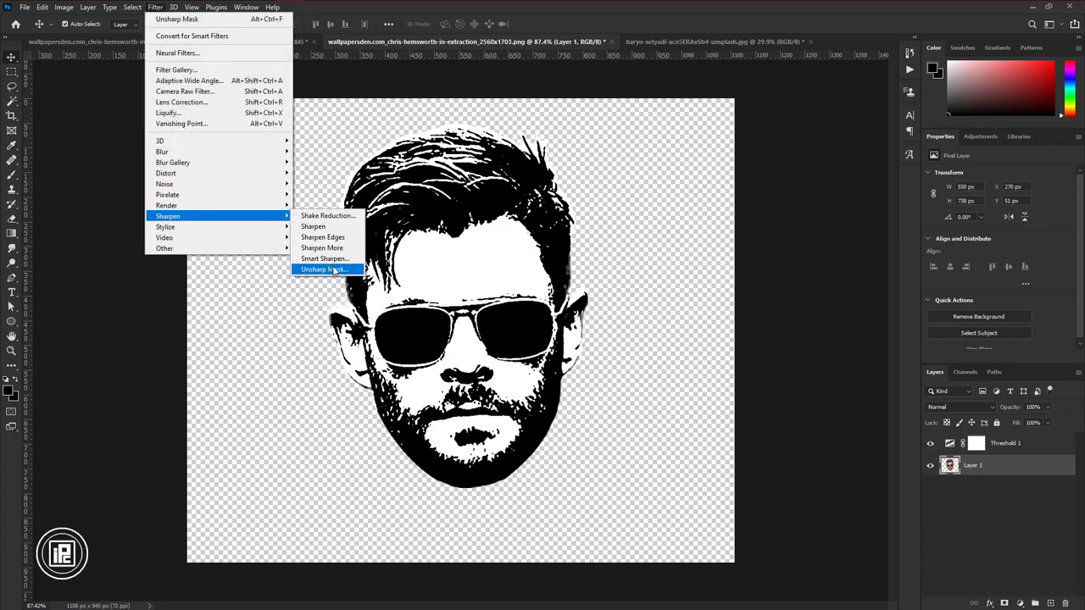
{"action": "left_click", "coordinate": [325, 269]}
{"action": "left_click_drag", "start_coordinate": [803, 311], "coordinate": [814, 310]}
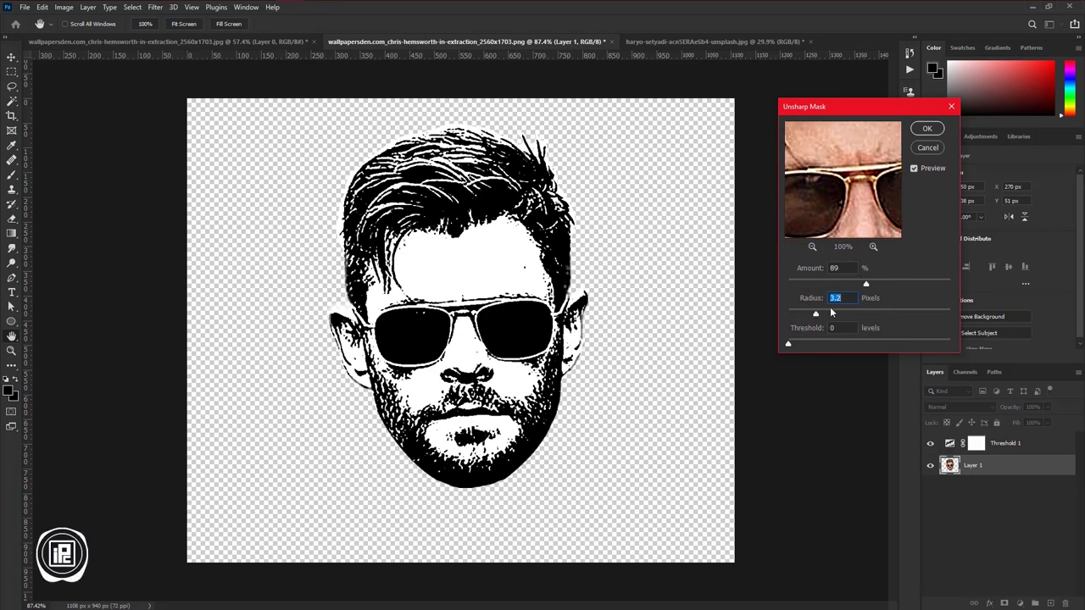
{"action": "left_click_drag", "start_coordinate": [862, 281], "coordinate": [873, 284]}
{"action": "left_click_drag", "start_coordinate": [815, 313], "coordinate": [804, 316]}
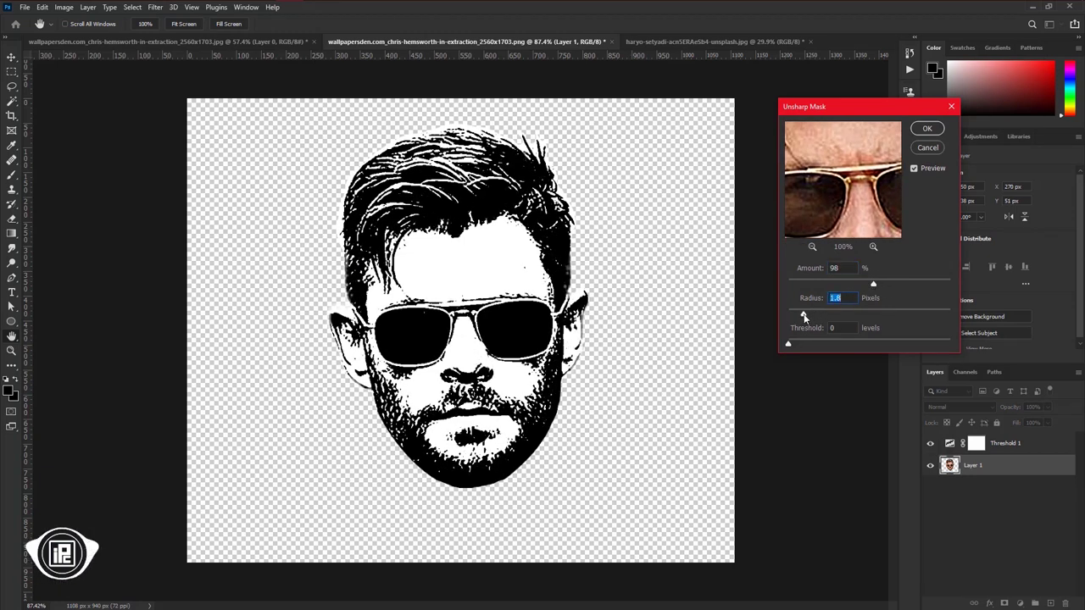
{"action": "left_click", "coordinate": [926, 130]}
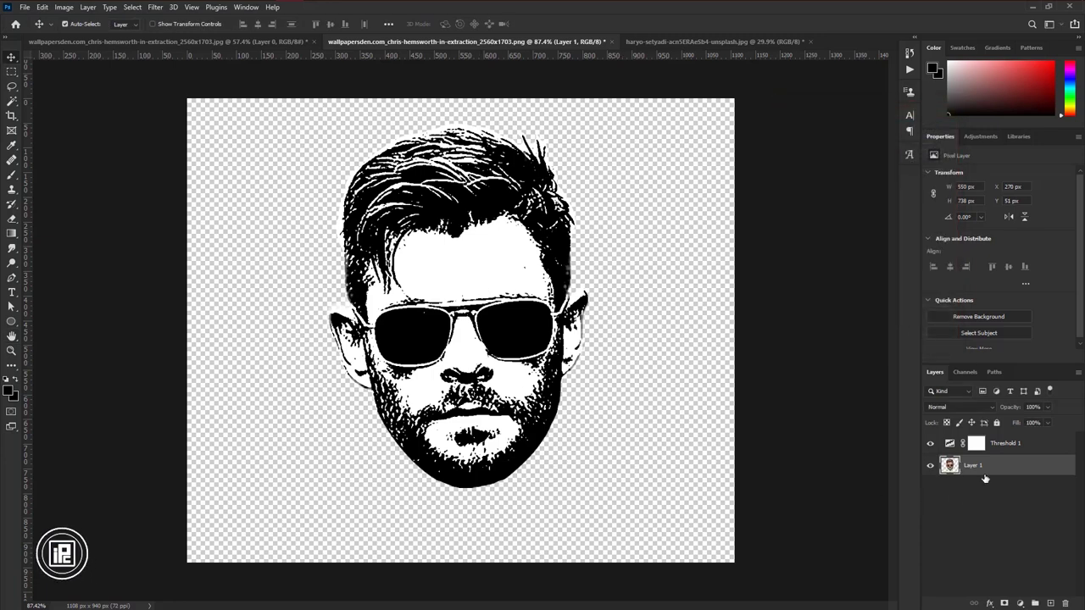
- Add a Curves adjustment with raised highlights and a shadow point at 37/35
{"action": "left_click", "coordinate": [1020, 604]}
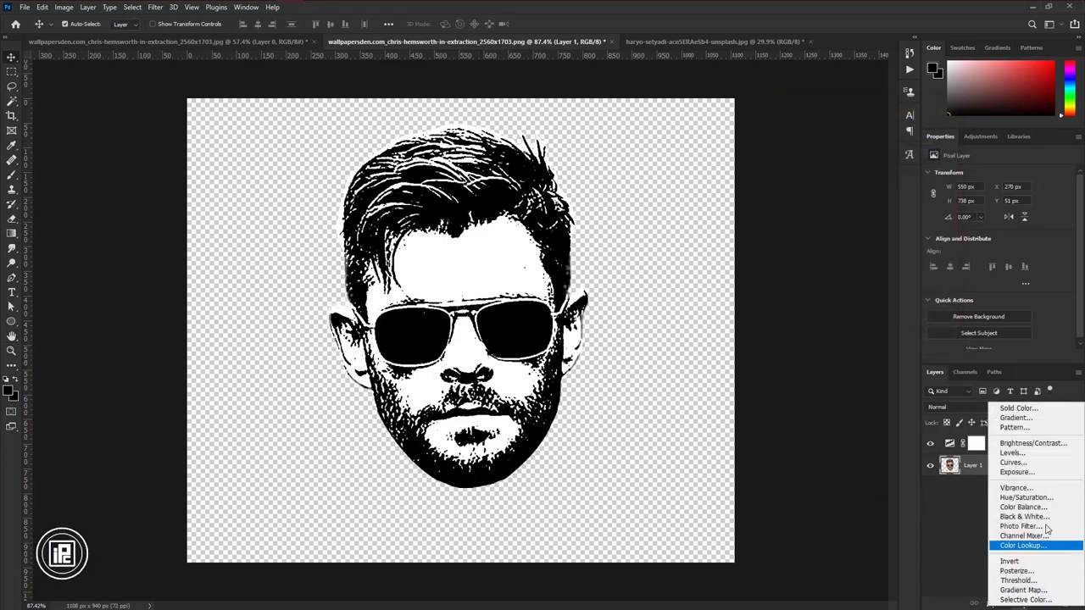
{"action": "left_click", "coordinate": [1023, 467]}
{"action": "left_click_drag", "start_coordinate": [1032, 242], "coordinate": [1038, 226]}
{"action": "left_click", "coordinate": [970, 297]}
- Create a new layer above Threshold 1 and select the portrait with Color Range
{"action": "left_click", "coordinate": [1048, 447]}
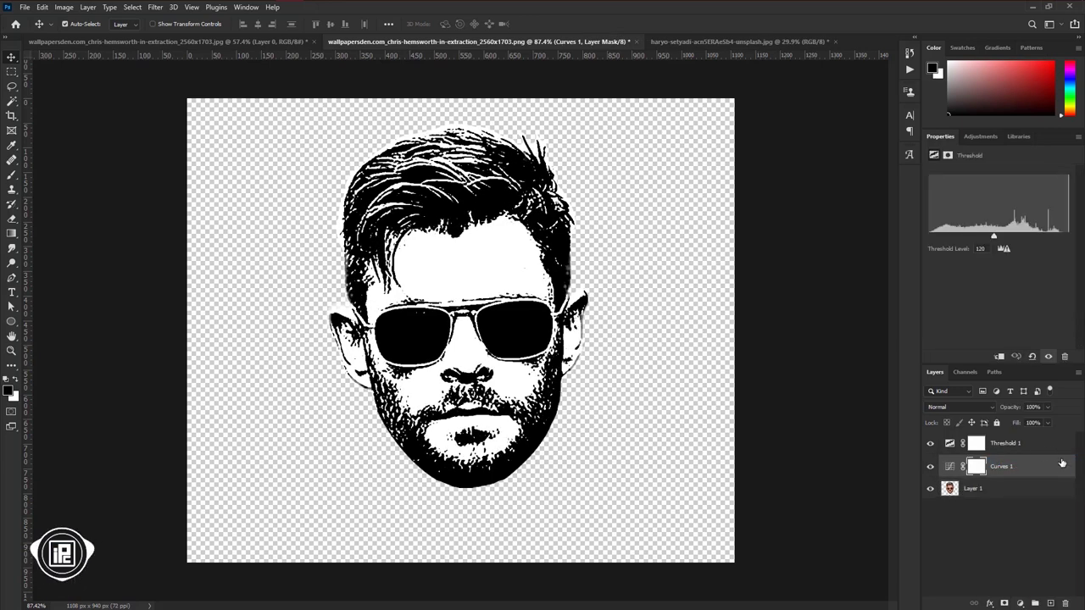
{"action": "left_click", "coordinate": [1048, 604]}
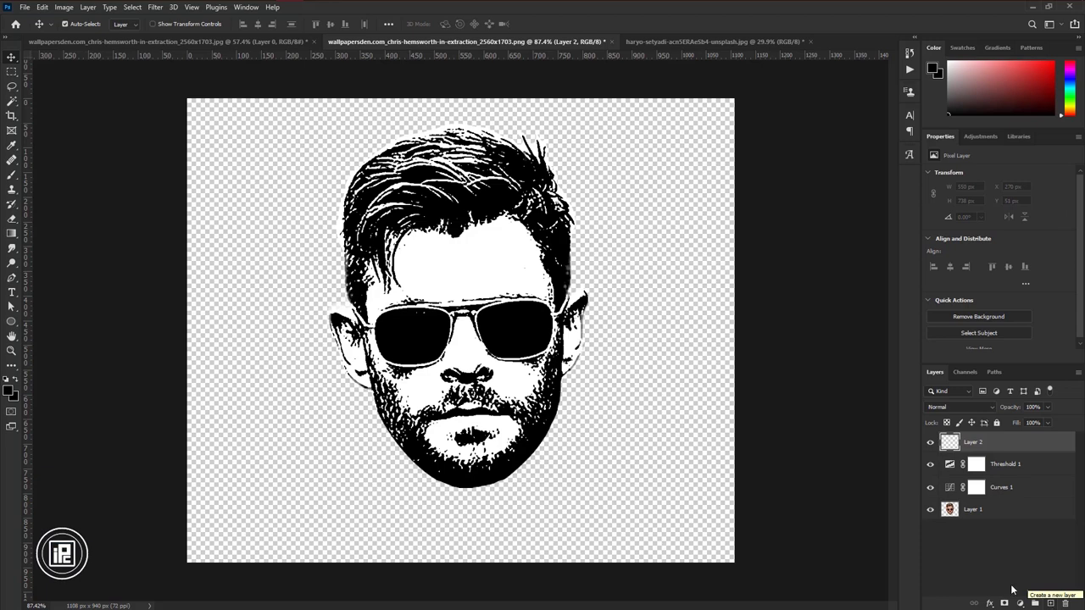
{"action": "left_click", "coordinate": [132, 8]}
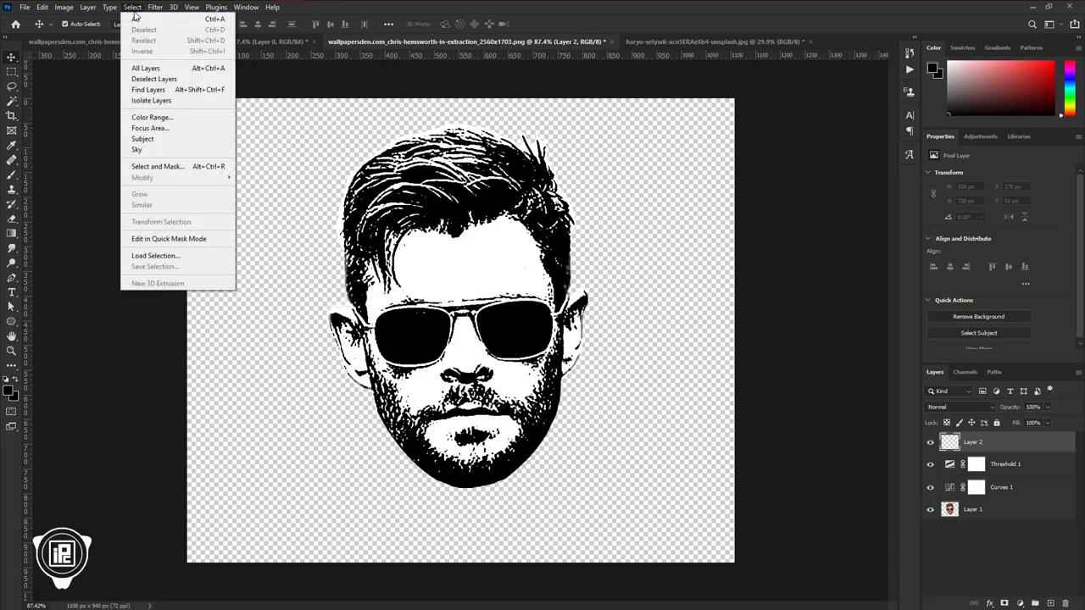
{"action": "left_click", "coordinate": [174, 118]}
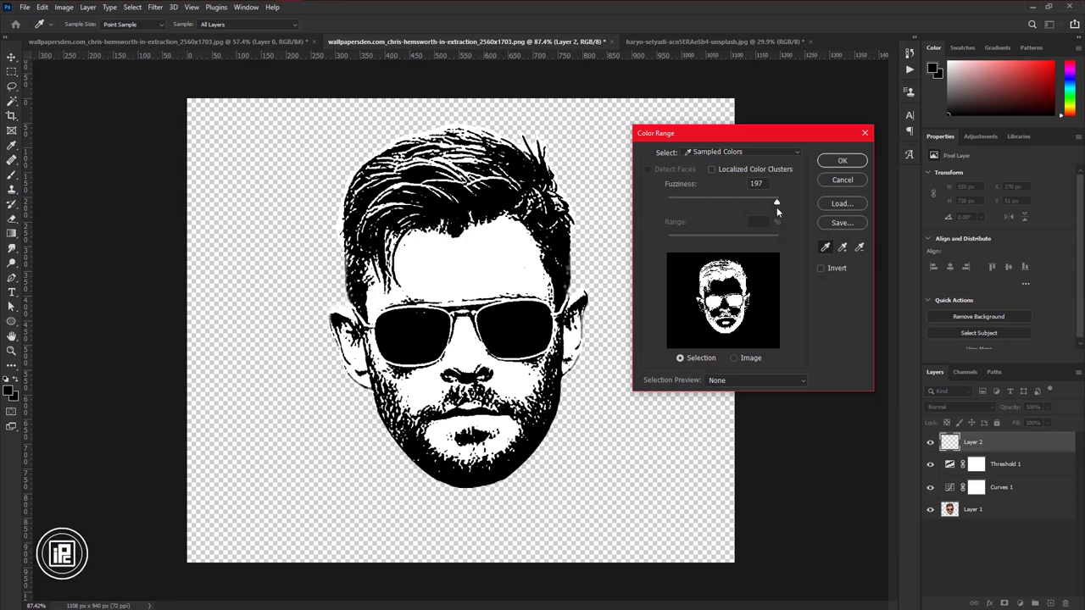
{"action": "left_click", "coordinate": [831, 164]}
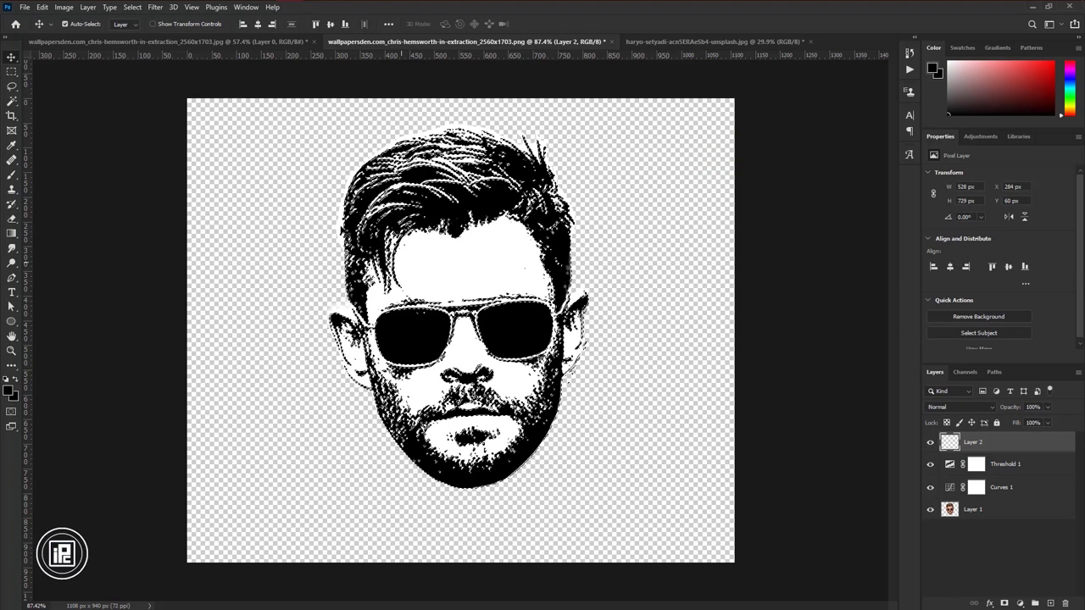
- Fill the Color Range selection on Layer 2 with black
{"action": "left_click", "coordinate": [43, 6]}
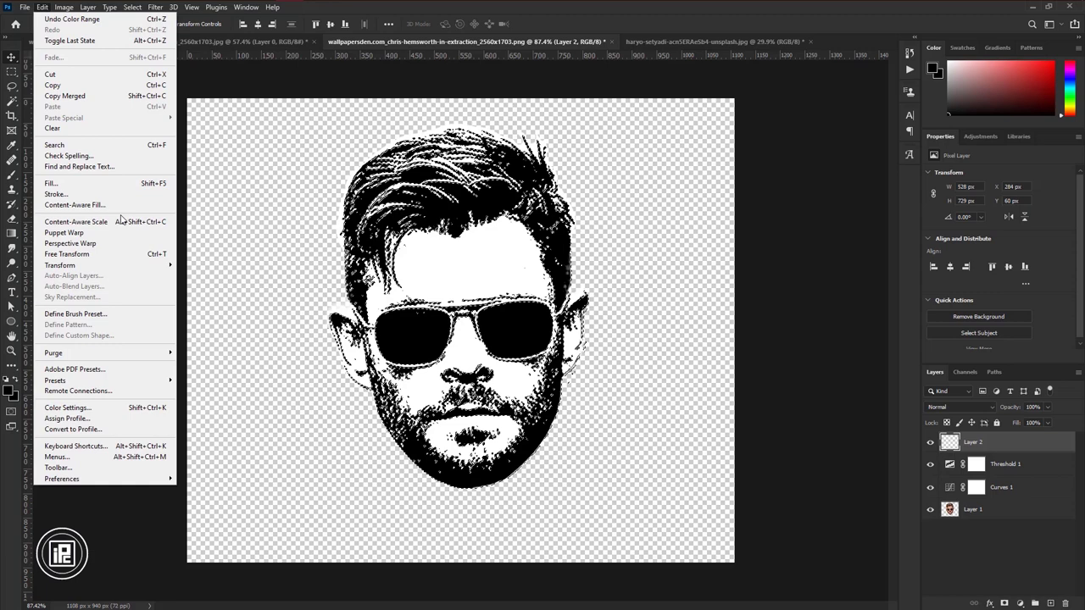
{"action": "left_click", "coordinate": [84, 184]}
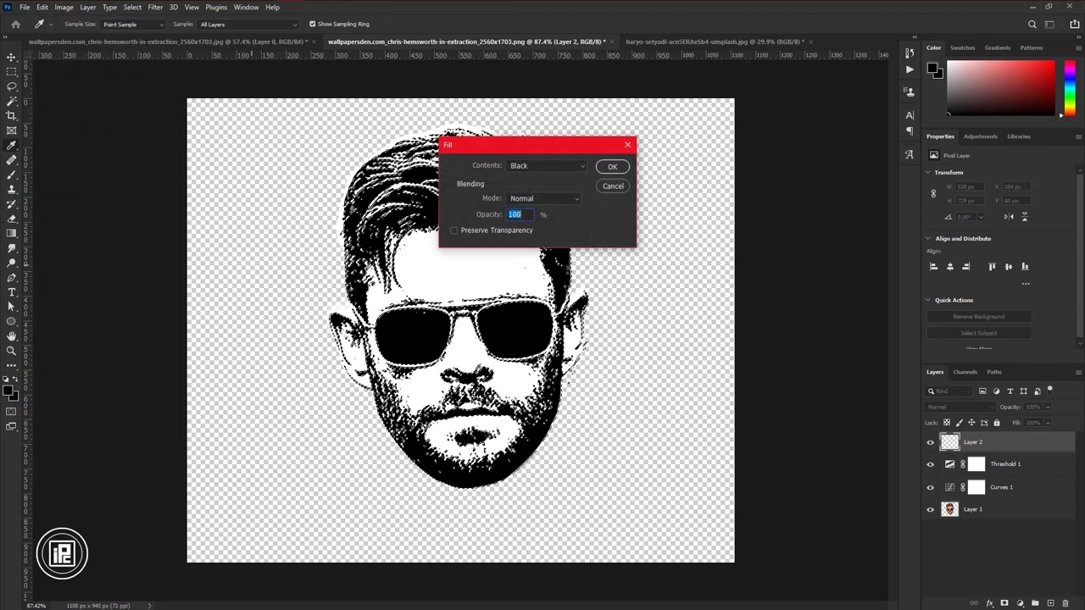
{"action": "left_click", "coordinate": [551, 166]}
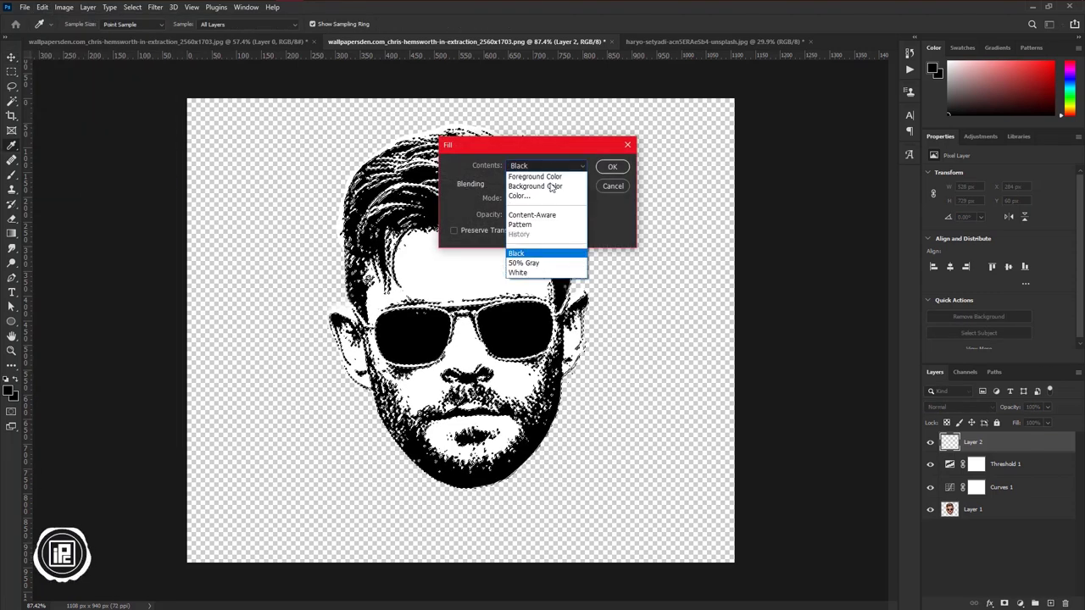
{"action": "left_click", "coordinate": [544, 254]}
{"action": "left_click", "coordinate": [614, 168]}
{"action": "key", "text": "v"}
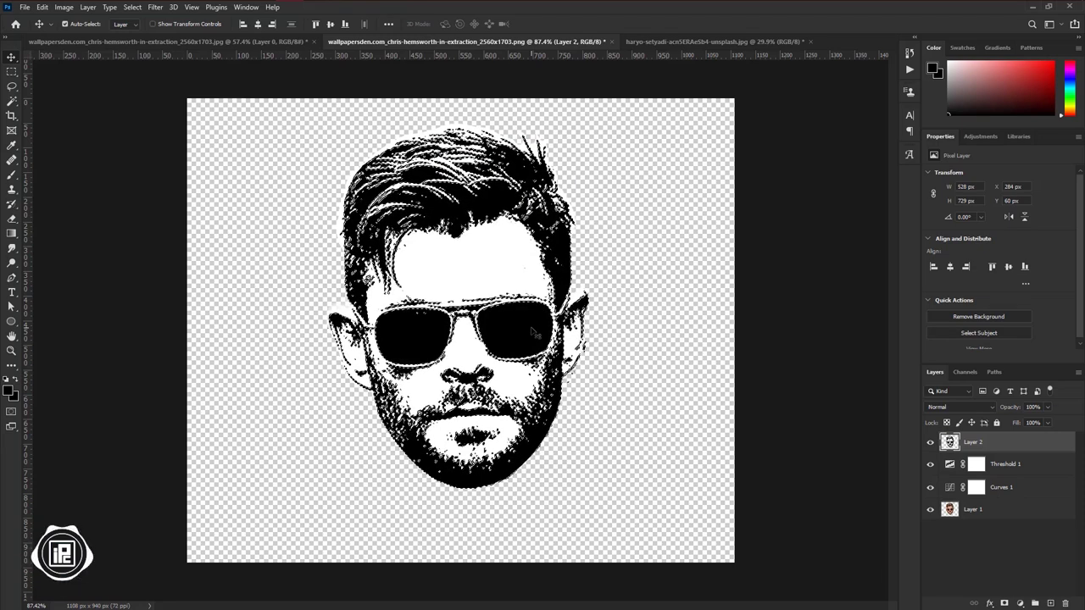
- Deselect and hide the photo and its adjustment layers
{"action": "left_click", "coordinate": [133, 7]}
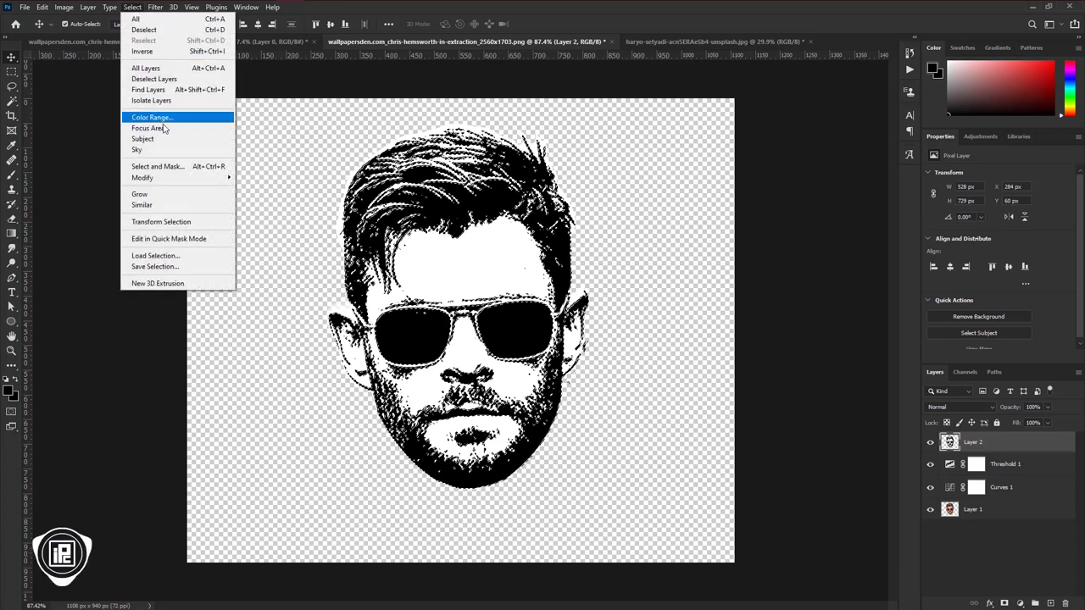
{"action": "left_click", "coordinate": [144, 30]}
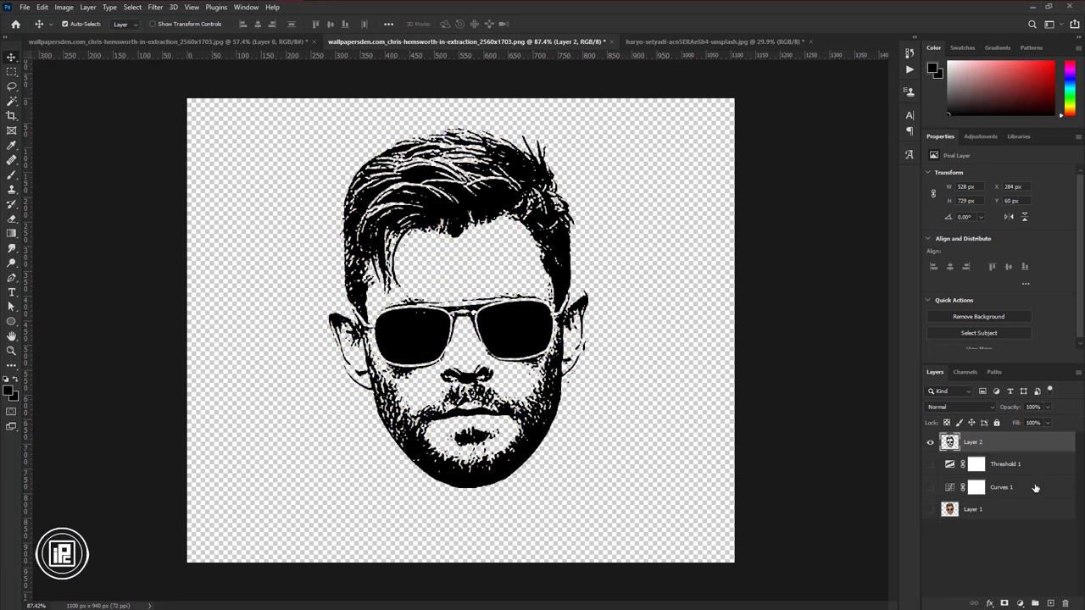
{"action": "left_click", "coordinate": [1034, 468]}
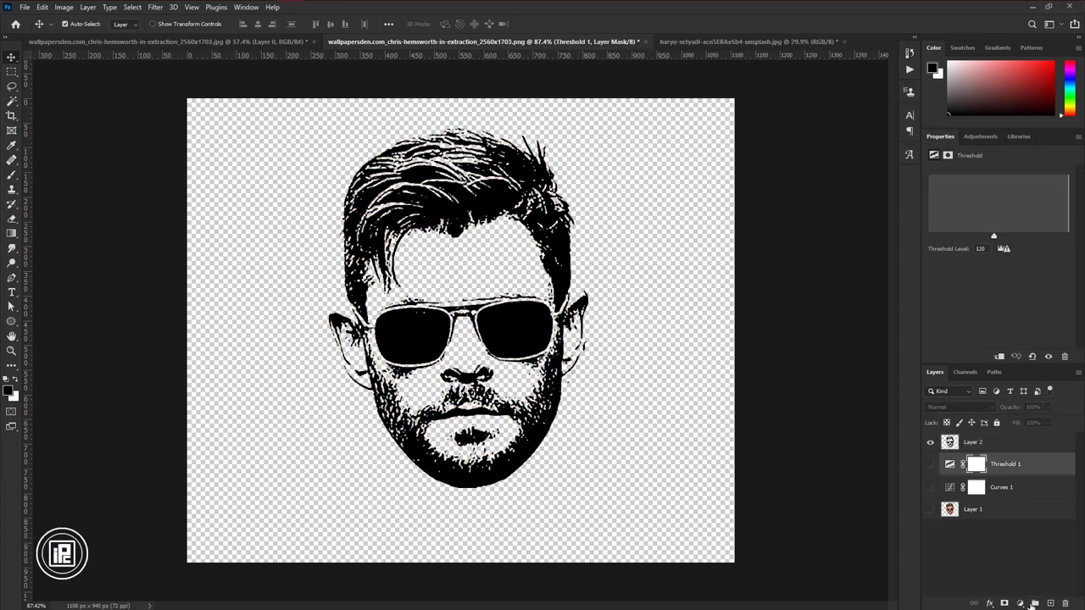
- Add a white Solid Color fill layer behind the portrait
{"action": "left_click", "coordinate": [1020, 603]}
{"action": "left_click", "coordinate": [1000, 415]}
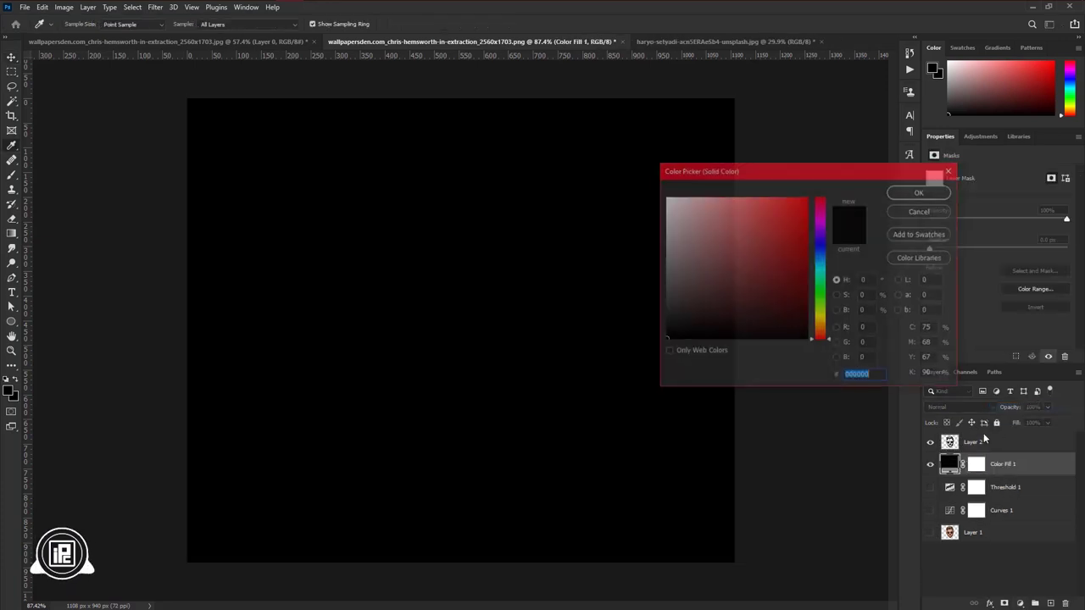
{"action": "left_click_drag", "start_coordinate": [740, 252], "coordinate": [642, 171]}
{"action": "left_click", "coordinate": [919, 192]}
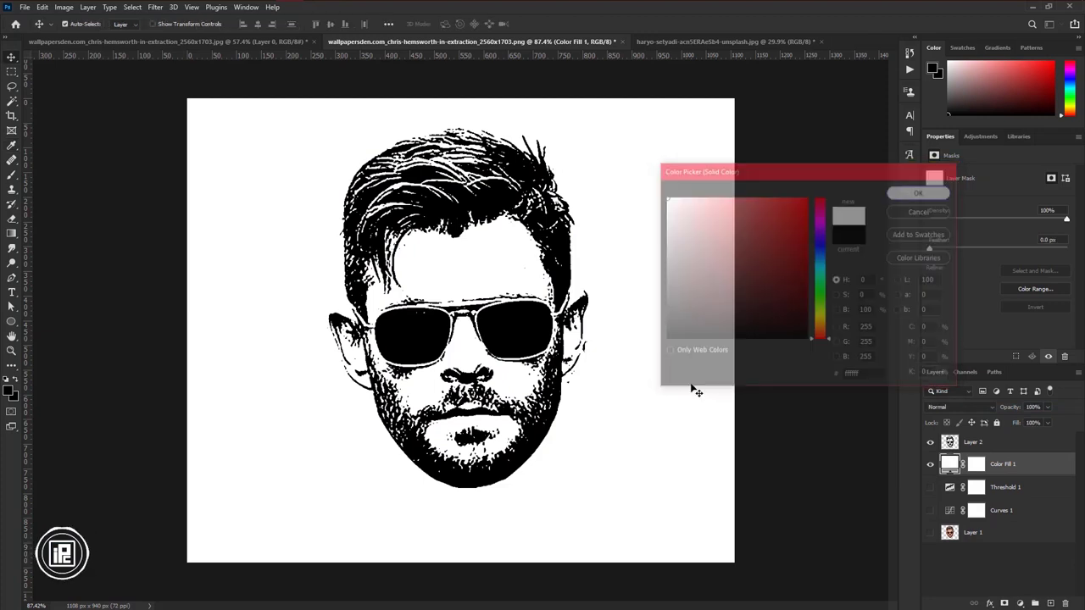
- Rotate the Layer 2 portrait about 2.5 degrees with Free Transform
{"action": "left_click", "coordinate": [477, 377]}
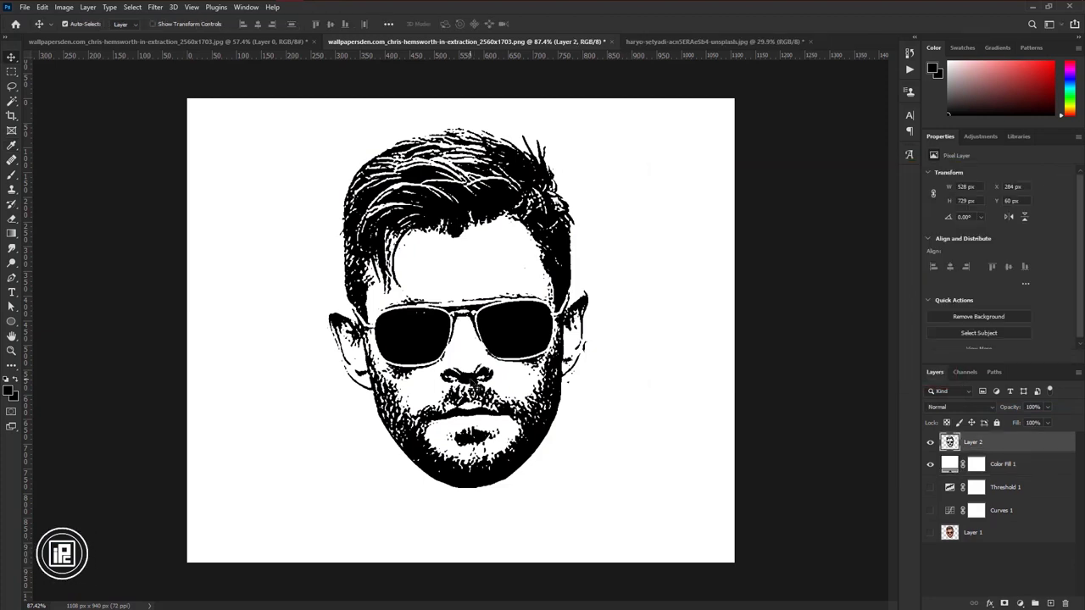
{"action": "left_click", "coordinate": [42, 7]}
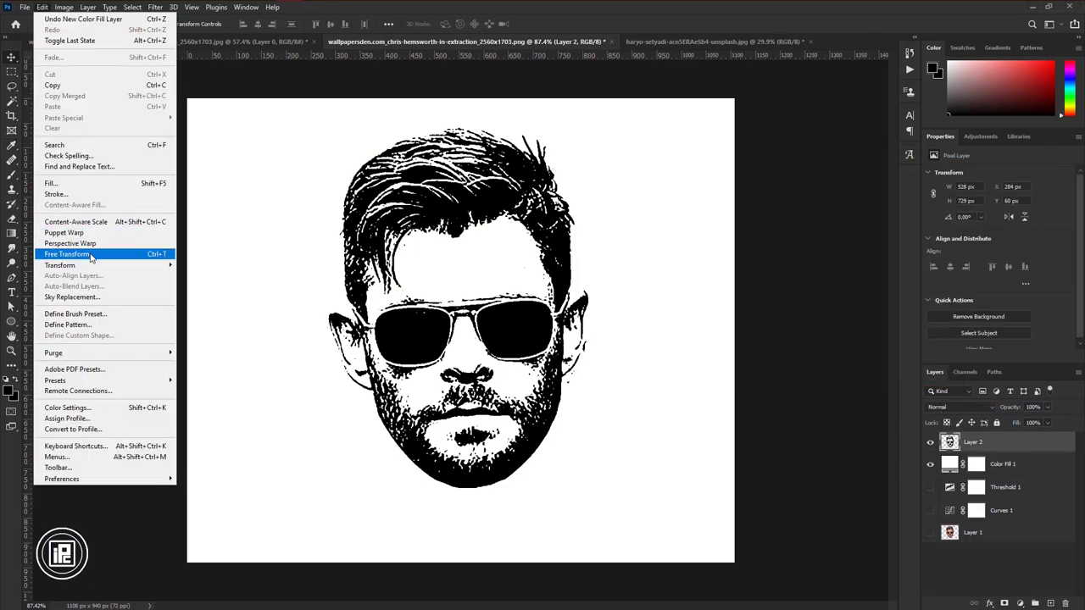
{"action": "left_click", "coordinate": [90, 255]}
{"action": "left_click_drag", "start_coordinate": [606, 495], "coordinate": [590, 501]}
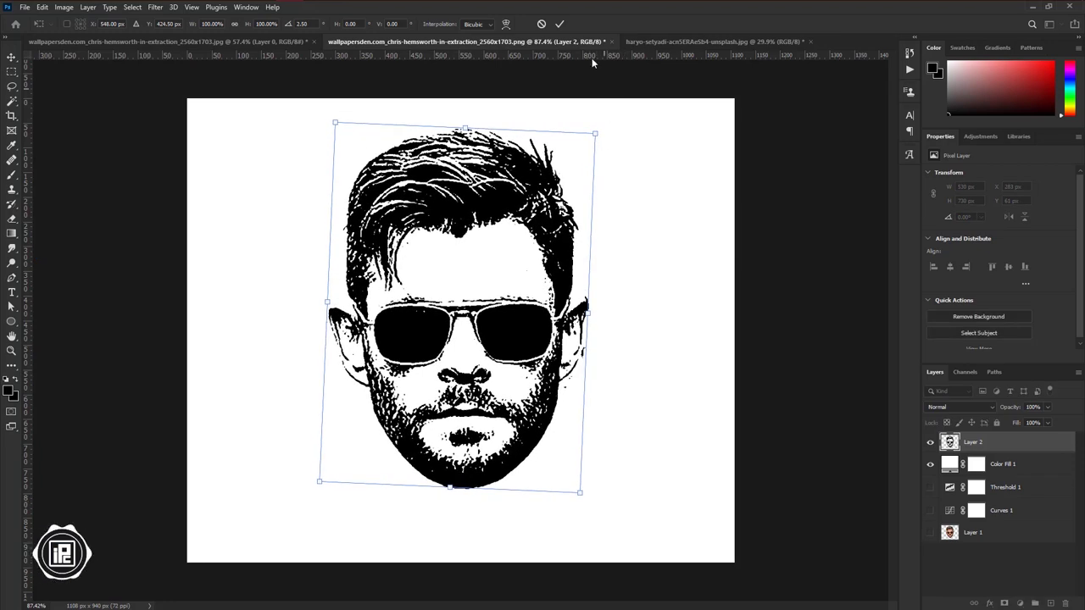
{"action": "left_click", "coordinate": [558, 25]}
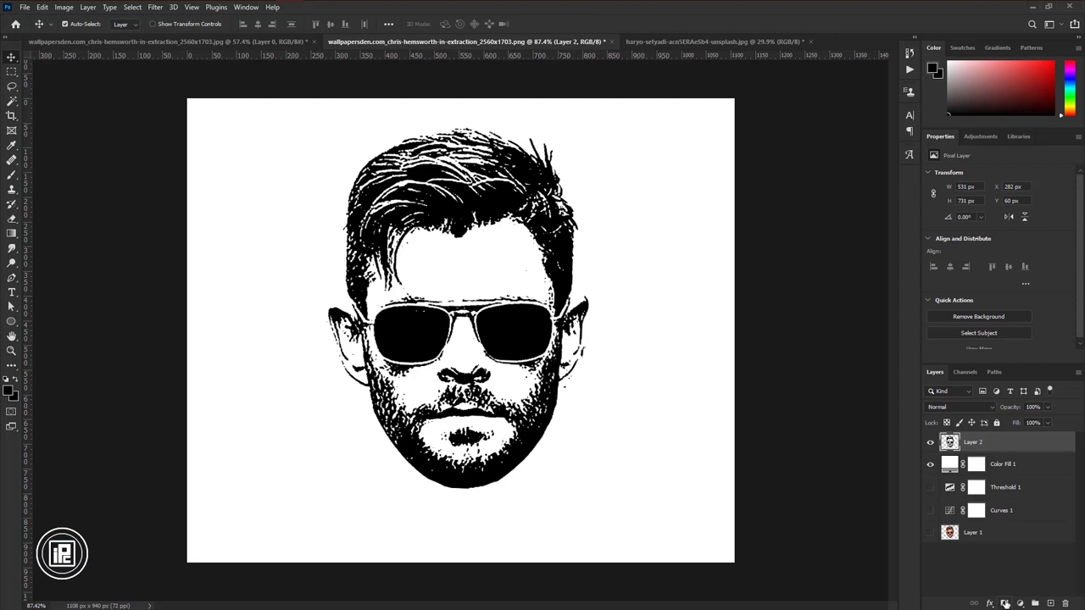
- Add a layer mask to Layer 2 and brush it at 100% flow to clean the forehead and beard
{"action": "left_click", "coordinate": [1005, 604]}
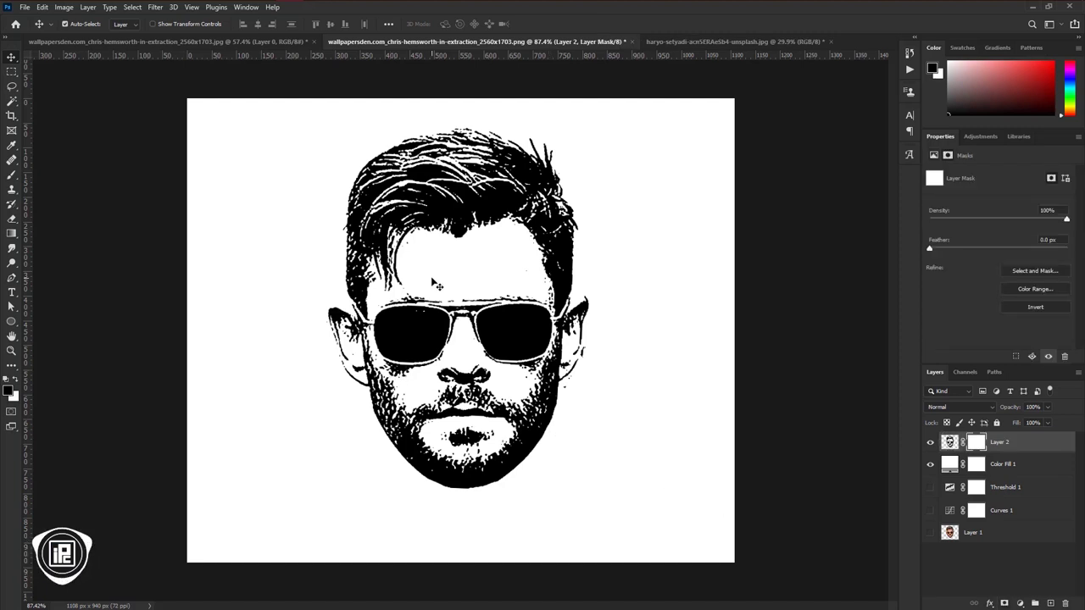
{"action": "left_click", "coordinate": [13, 174]}
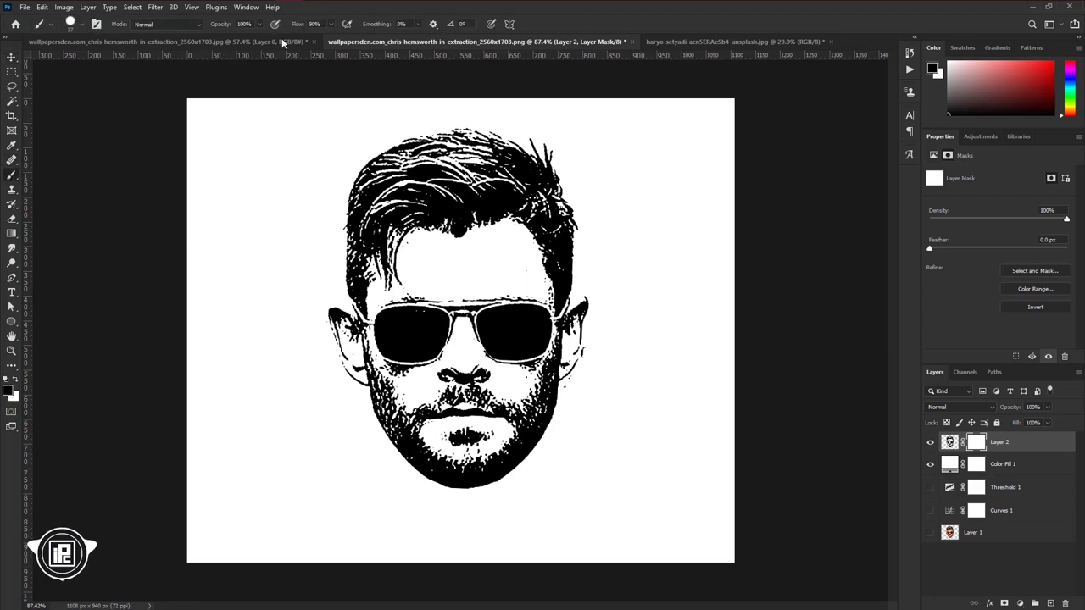
{"action": "left_click_drag", "start_coordinate": [292, 26], "coordinate": [298, 25]}
{"action": "scroll", "coordinate": [464, 282], "scroll_direction": "up", "scroll_amount": 3}
{"action": "scroll", "coordinate": [463, 282], "scroll_direction": "up", "scroll_amount": 2}
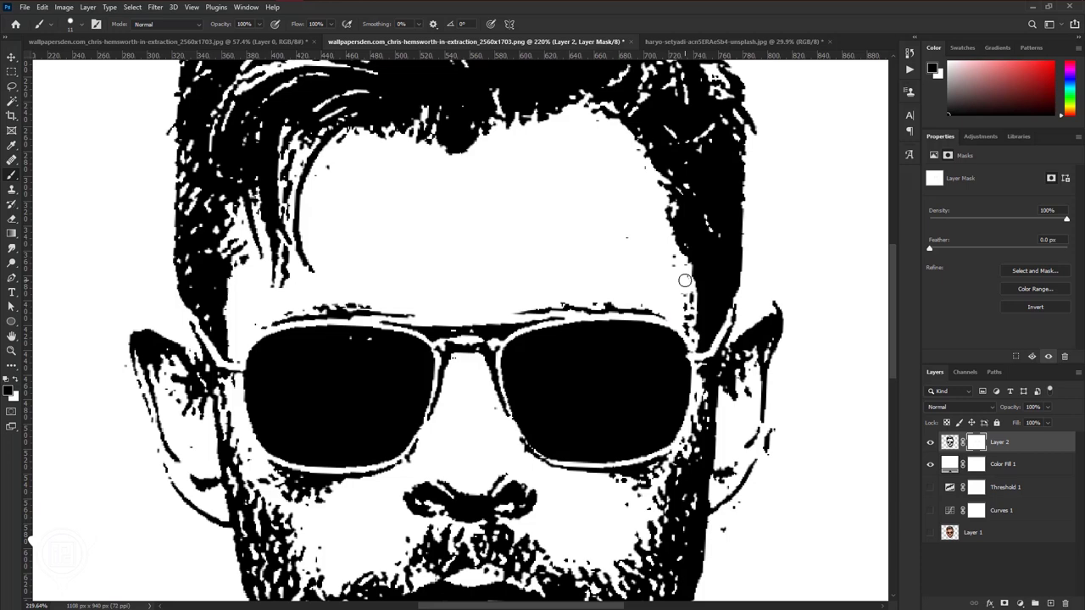
{"action": "scroll", "coordinate": [689, 331], "scroll_direction": "down", "scroll_amount": 1}
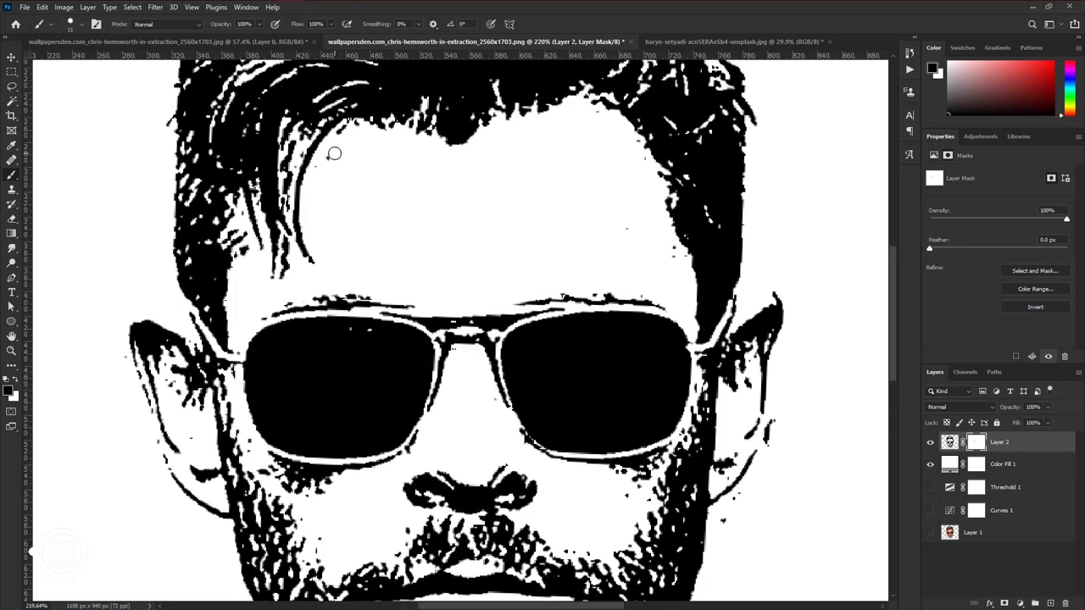
{"action": "scroll", "coordinate": [656, 255], "scroll_direction": "down", "scroll_amount": 3}
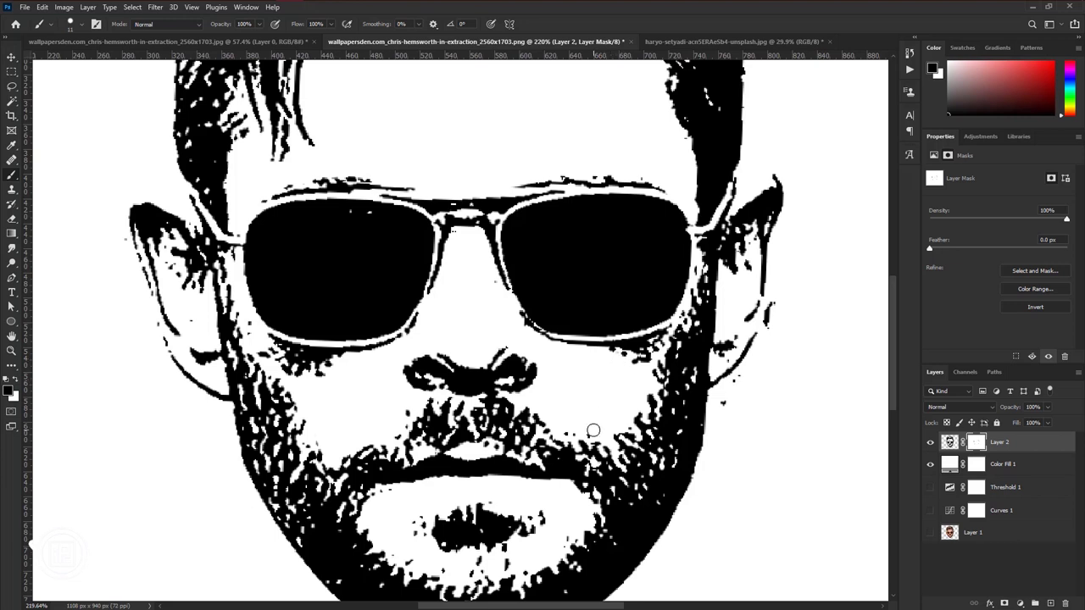
{"action": "scroll", "coordinate": [415, 438], "scroll_direction": "down", "scroll_amount": 2}
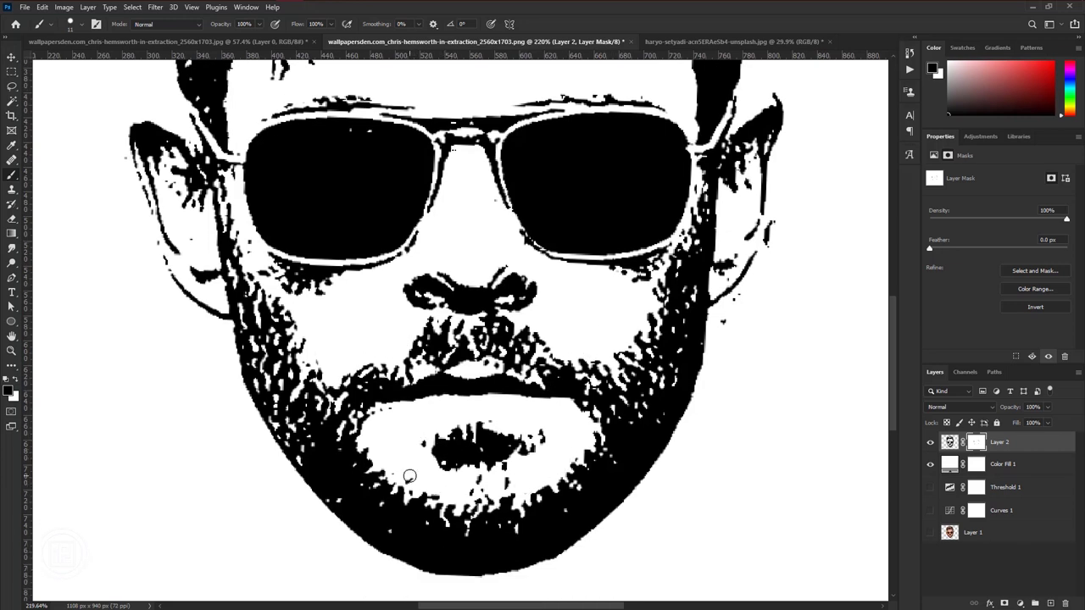
{"action": "scroll", "coordinate": [409, 477], "scroll_direction": "up", "scroll_amount": 4}
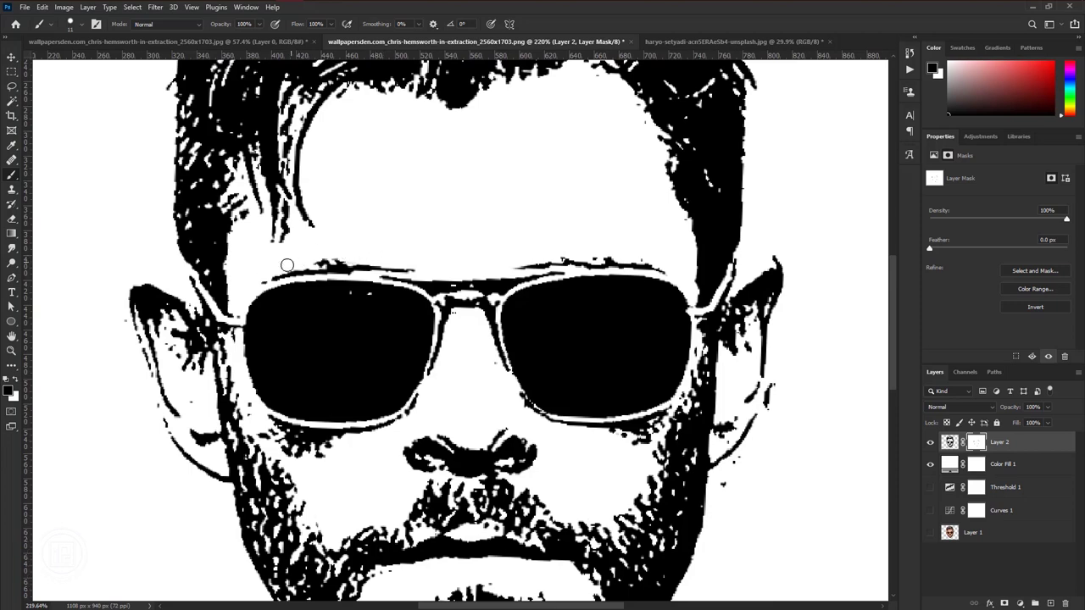
{"action": "scroll", "coordinate": [669, 267], "scroll_direction": "up", "scroll_amount": 2}
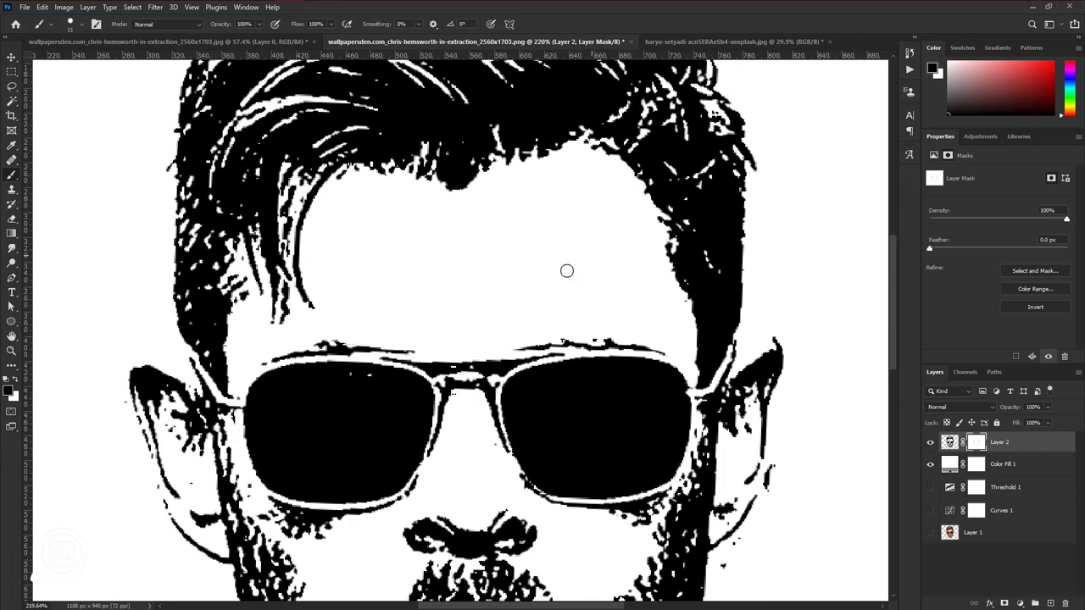
{"action": "scroll", "coordinate": [259, 314], "scroll_direction": "left", "scroll_amount": 3}
{"action": "scroll", "coordinate": [259, 315], "scroll_direction": "down", "scroll_amount": 2}
{"action": "scroll", "coordinate": [519, 422], "scroll_direction": "down", "scroll_amount": 3}
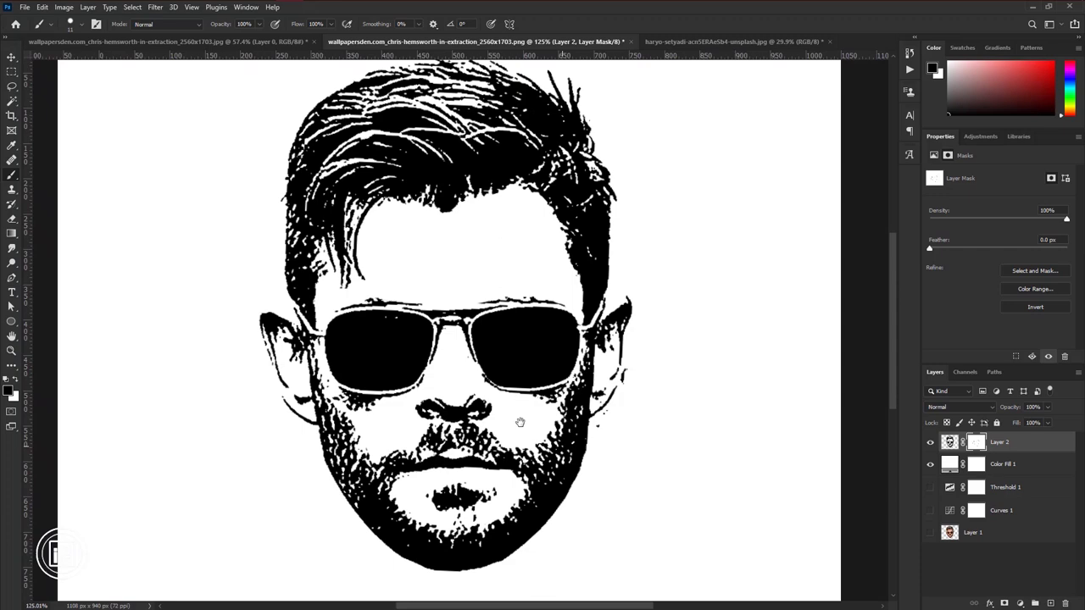
{"action": "scroll", "coordinate": [519, 421], "scroll_direction": "up", "scroll_amount": 2}
{"action": "scroll", "coordinate": [607, 472], "scroll_direction": "up", "scroll_amount": 3}
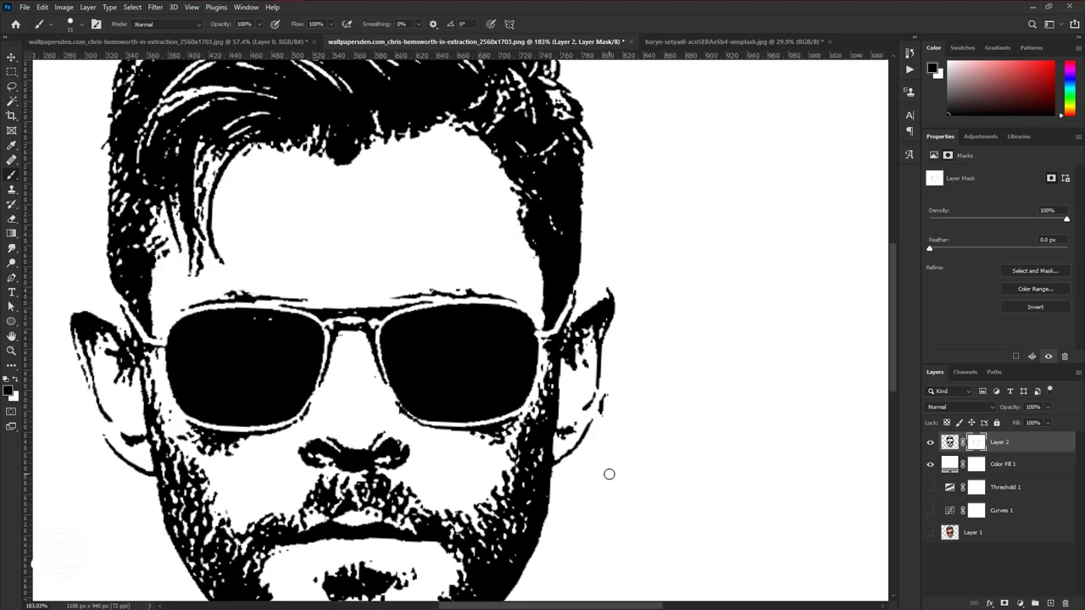
{"action": "scroll", "coordinate": [356, 425], "scroll_direction": "down", "scroll_amount": 2}
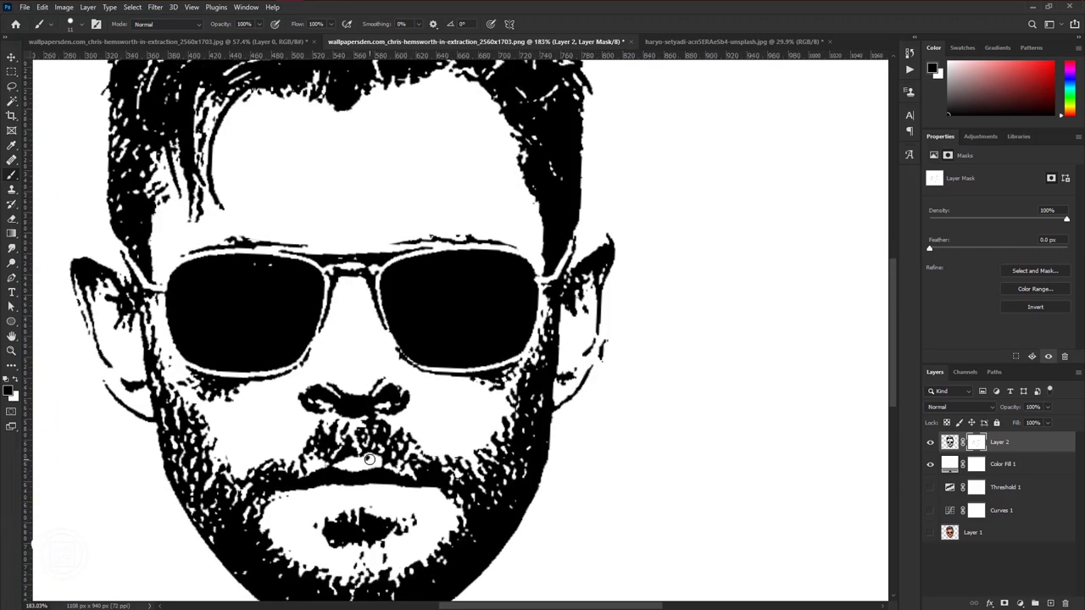
{"action": "scroll", "coordinate": [315, 467], "scroll_direction": "down", "scroll_amount": 1}
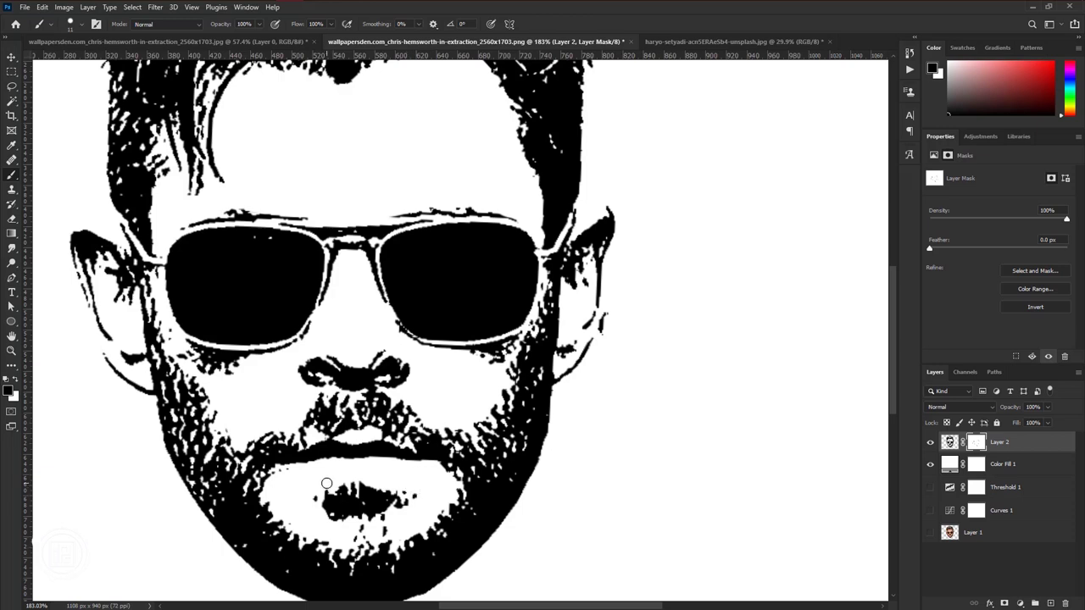
{"action": "scroll", "coordinate": [326, 493], "scroll_direction": "down", "scroll_amount": 5}
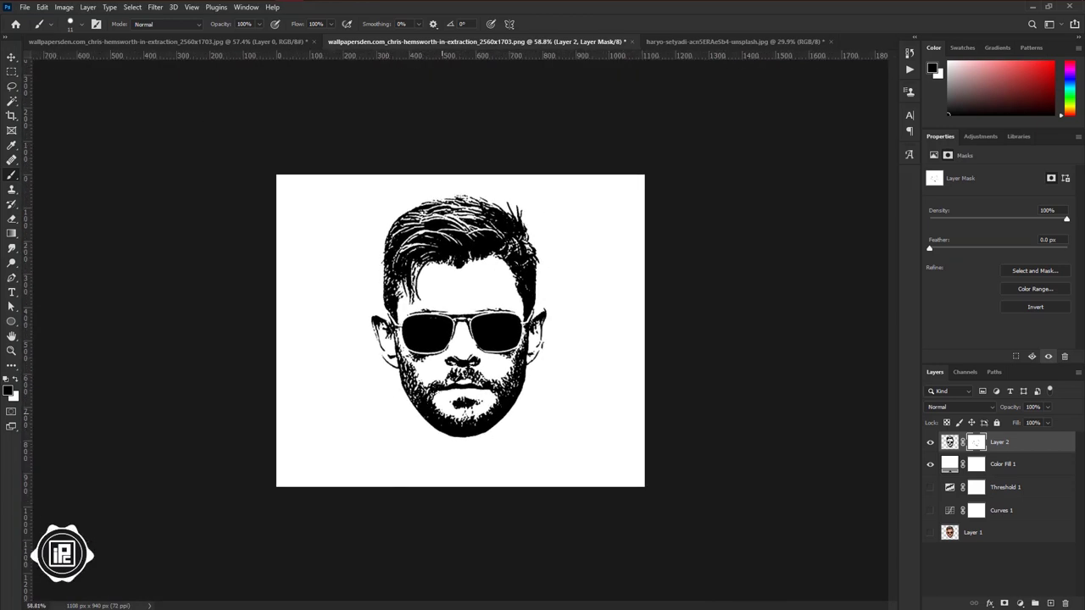
- Apply Layer 2's mask and scale the EXTRACTION title down to about 78%, nudging it into place
{"action": "left_click_drag", "start_coordinate": [977, 441], "coordinate": [1064, 603]}
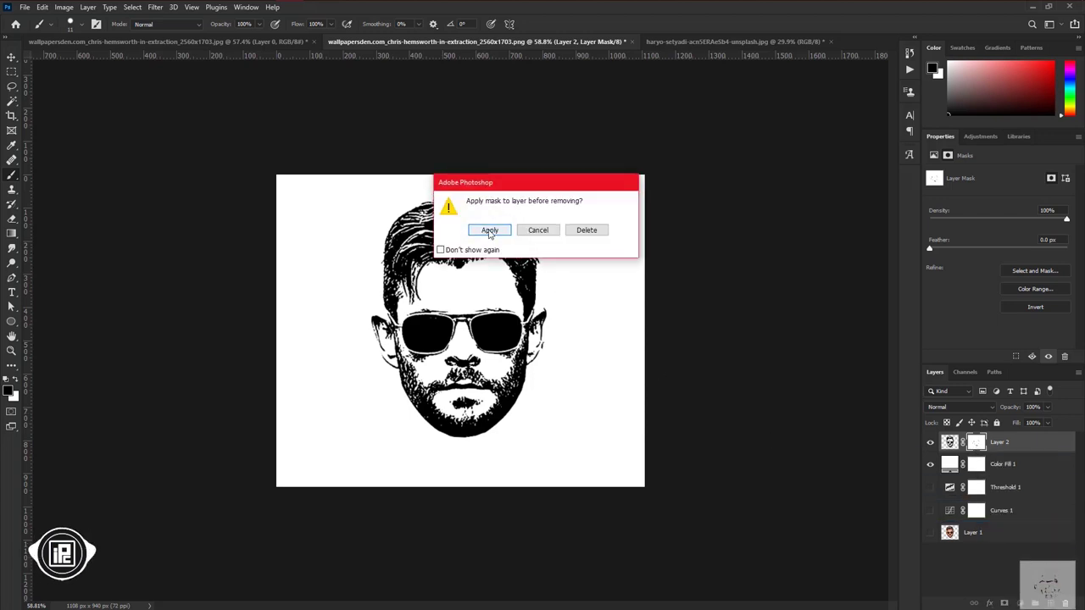
{"action": "left_click", "coordinate": [490, 231]}
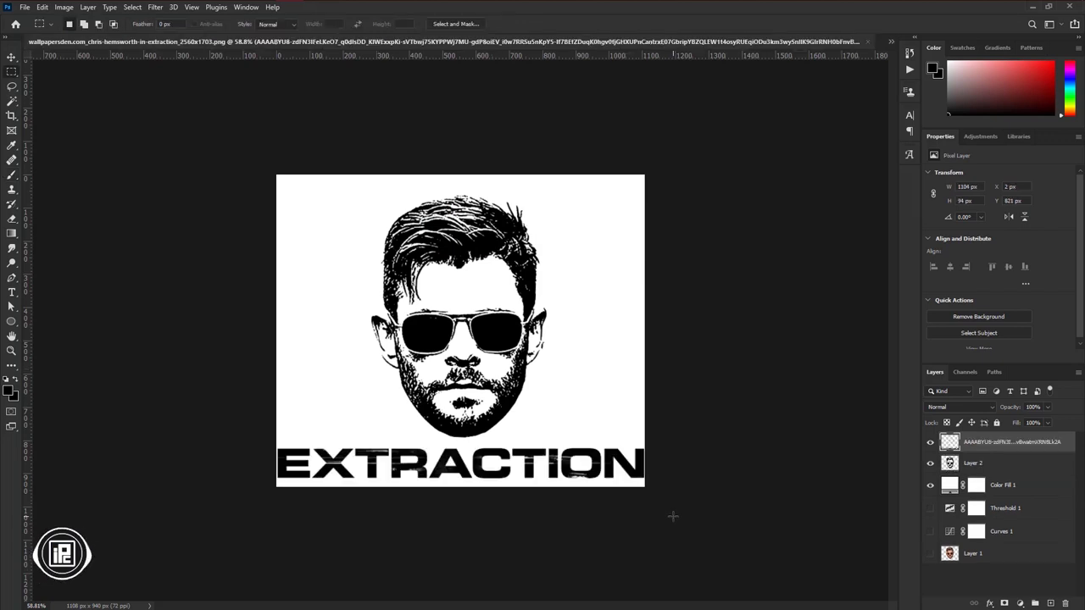
{"action": "key", "text": "ctrl+t"}
{"action": "left_click_drag", "start_coordinate": [464, 481], "coordinate": [535, 475]}
{"action": "left_click", "coordinate": [560, 25]}
{"action": "key", "text": "ctrl+t"}
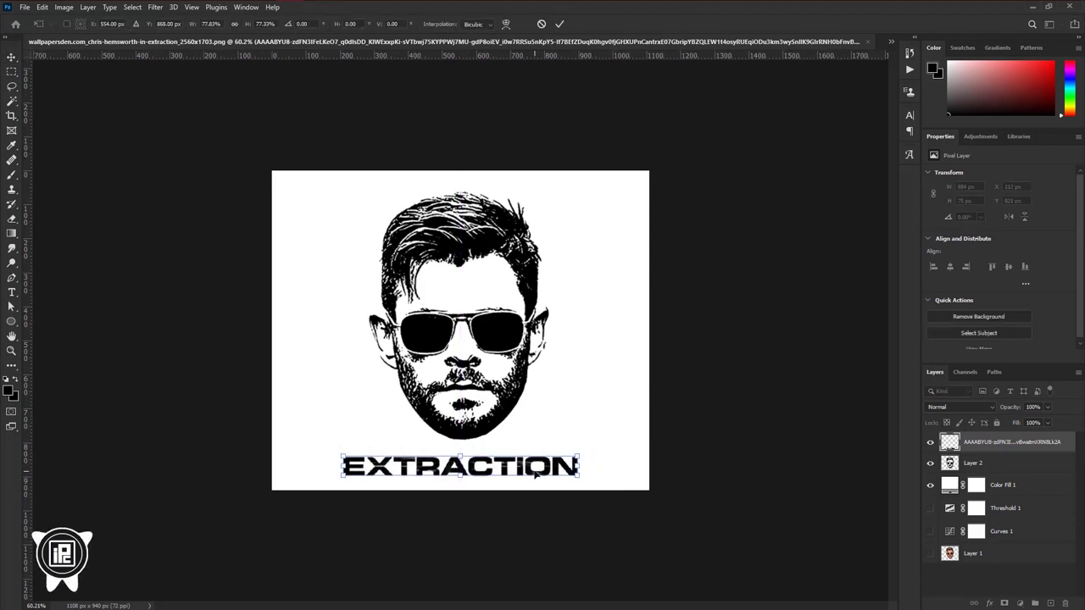
{"action": "left_click", "coordinate": [561, 24]}
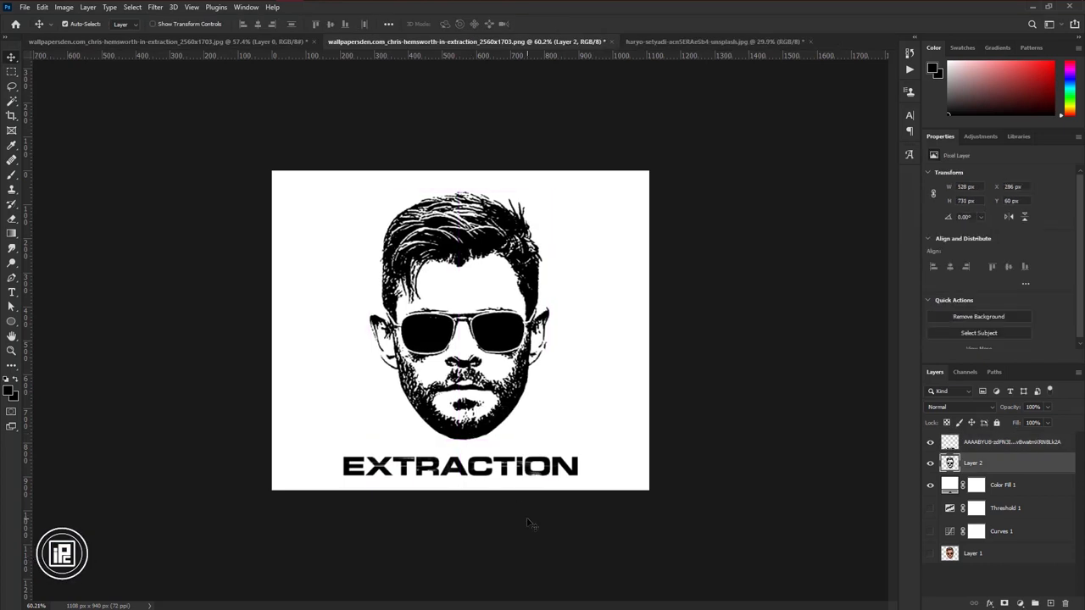
{"action": "key", "text": "Right"}
{"action": "key", "text": "Right"}
{"action": "key", "text": "Right"}
- Nudge the title into place and merge Layer 2 with the EXTRACTION title layer
{"action": "key", "text": "Up"}
{"action": "key", "text": "Up"}
{"action": "key", "text": "Up"}
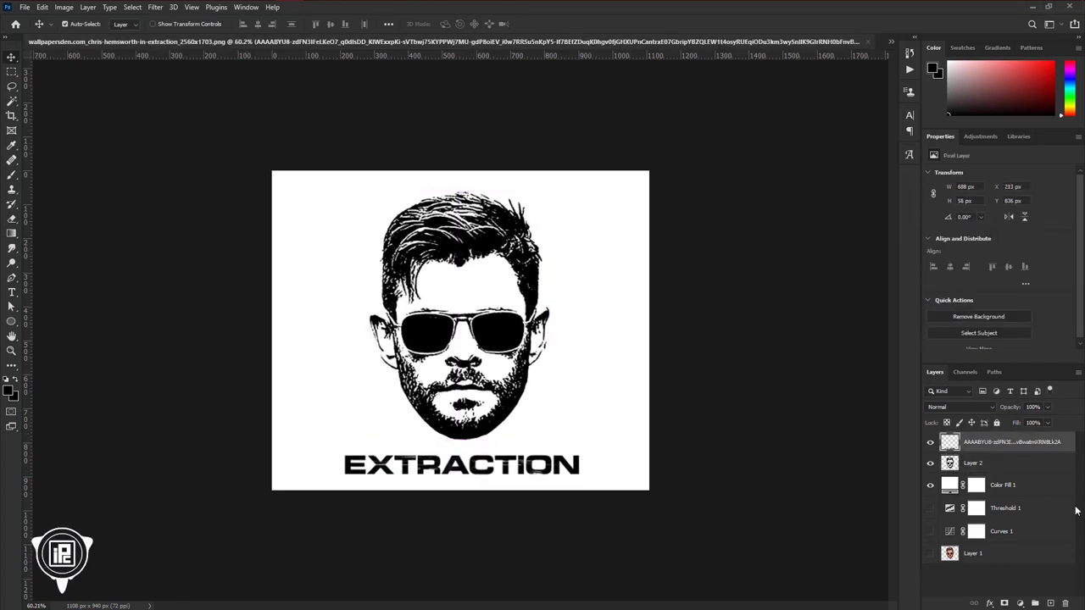
{"action": "left_click", "coordinate": [1009, 472]}
{"action": "right_click", "coordinate": [999, 466]}
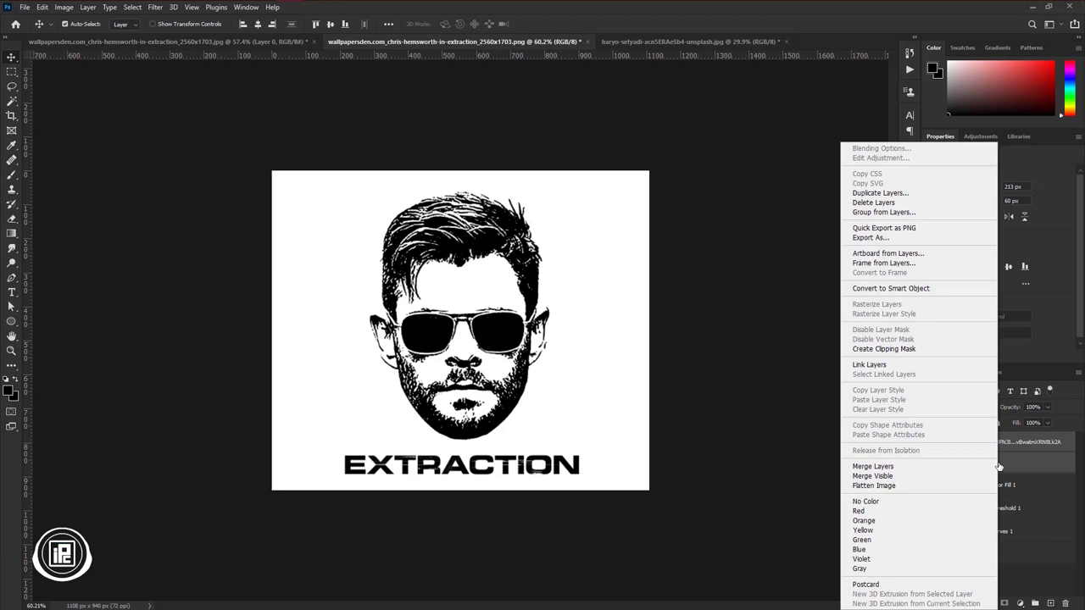
{"action": "left_click", "coordinate": [895, 467]}
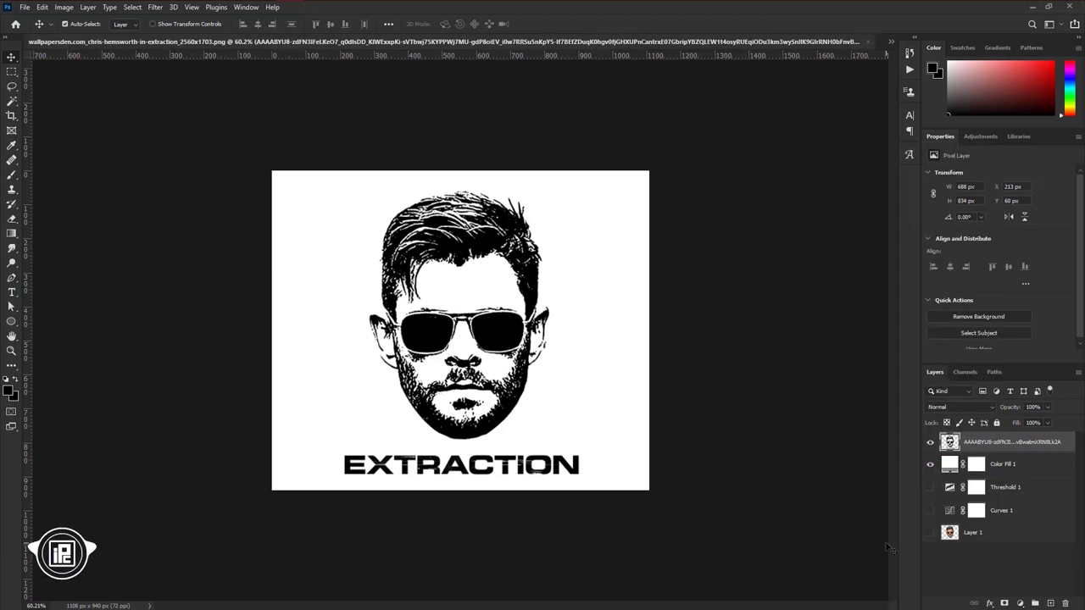
- Load the merged layer's pixels and make a work path at 1.0 tolerance
{"action": "left_click", "coordinate": [949, 443], "text": "ctrl"}
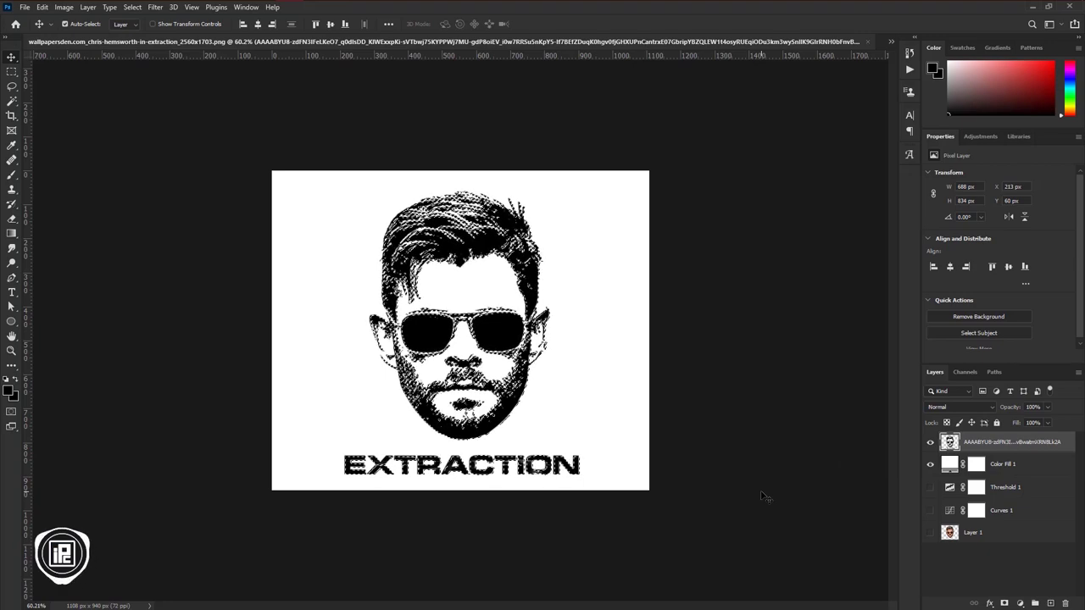
{"action": "left_click", "coordinate": [12, 72]}
{"action": "right_click", "coordinate": [437, 327]}
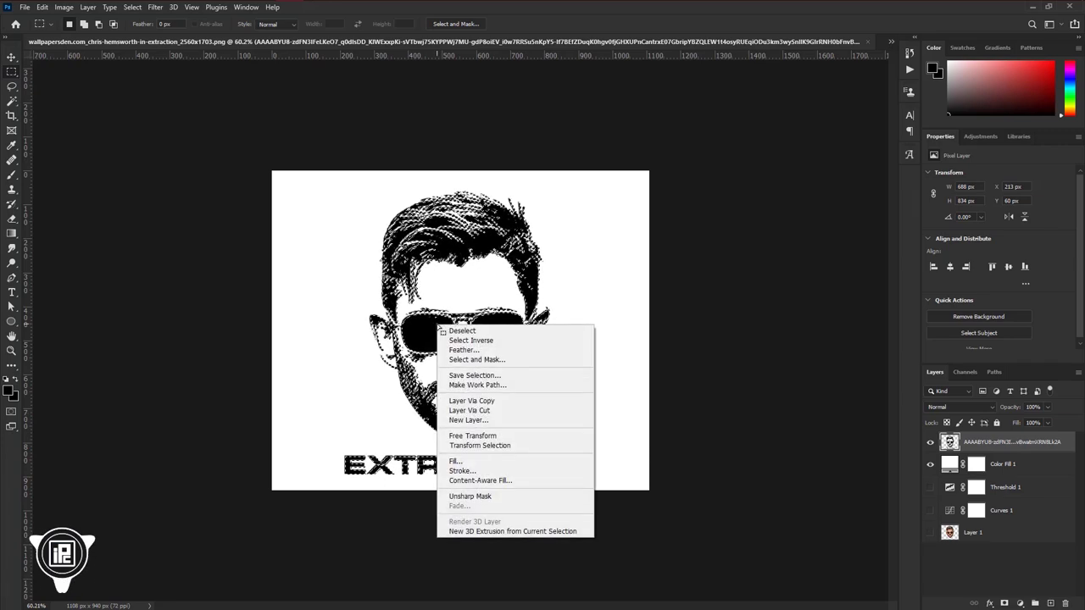
{"action": "left_click", "coordinate": [490, 385]}
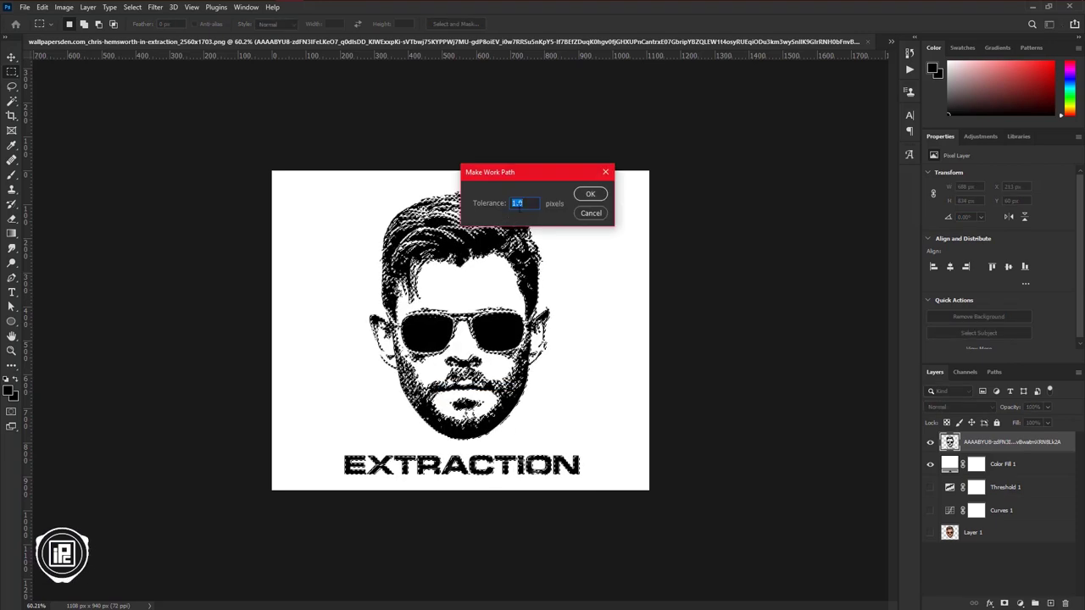
{"action": "left_click", "coordinate": [589, 195]}
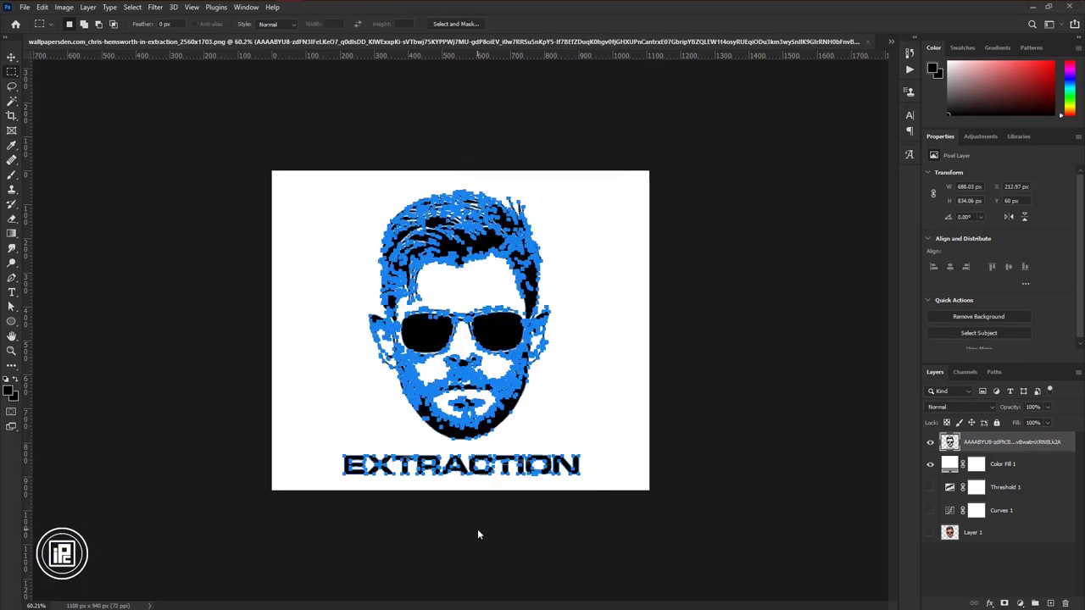
{"action": "left_click", "coordinate": [1019, 603]}
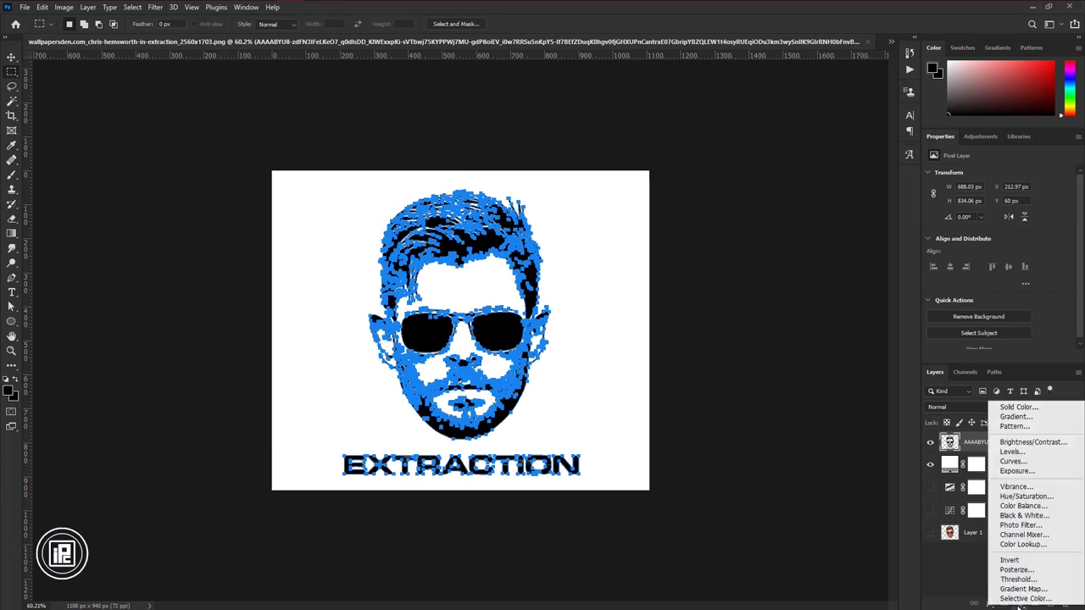
- Add a Solid Color fill layer, Color Fill 2, set to black (000000)
{"action": "left_click", "coordinate": [1017, 407]}
{"action": "left_click_drag", "start_coordinate": [700, 312], "coordinate": [665, 343]}
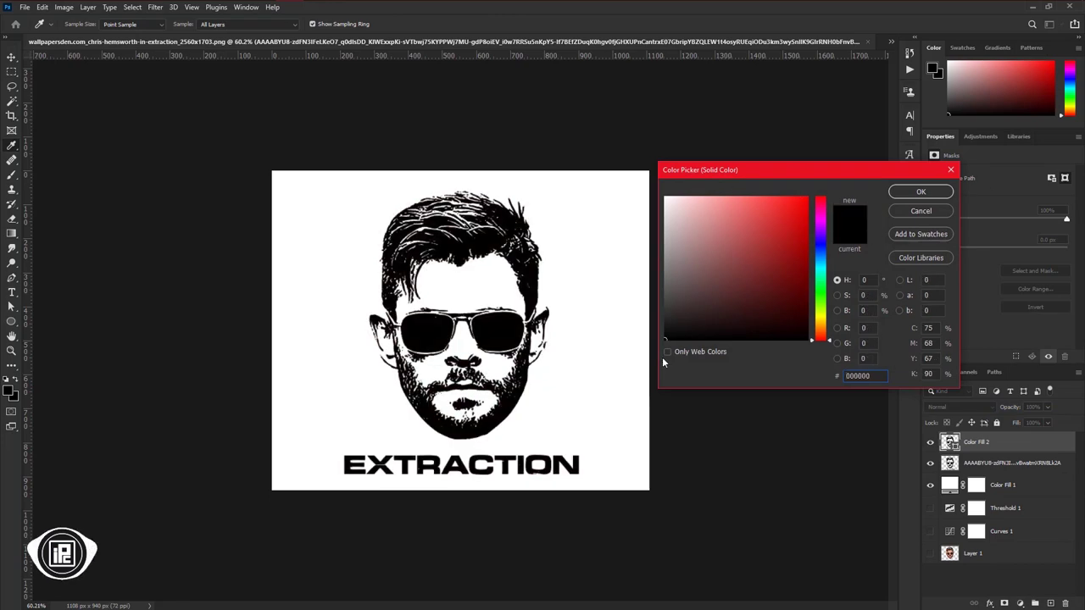
{"action": "left_click", "coordinate": [949, 193]}
- Free-transform Color Fill 2, stretching it wider, and commit the transform
{"action": "key", "text": "ctrl+t"}
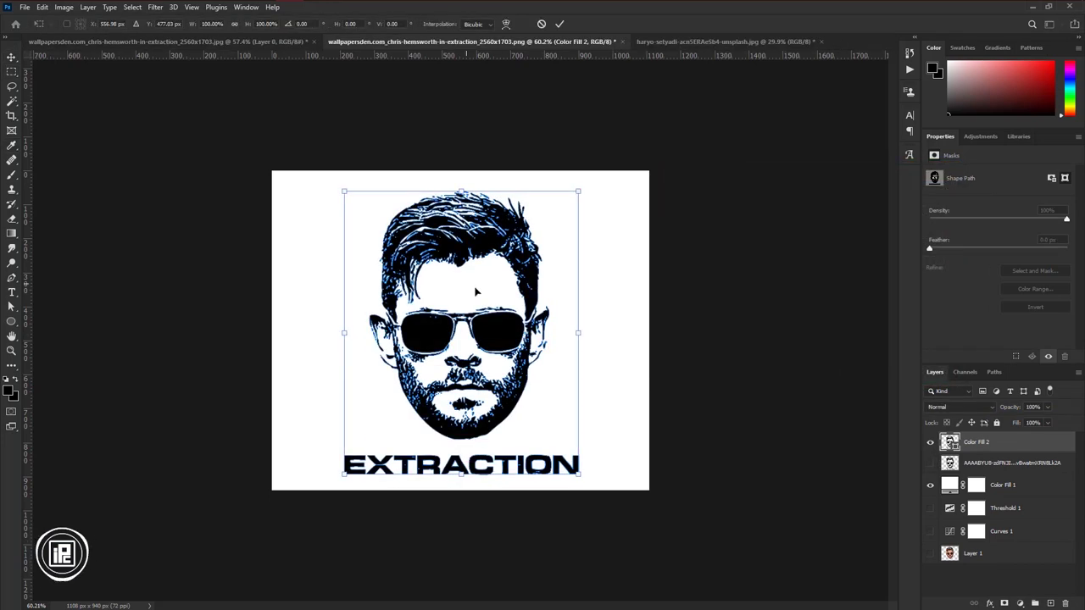
{"action": "key", "text": "ctrl+0"}
{"action": "scroll", "coordinate": [534, 273], "scroll_direction": "up", "scroll_amount": 4}
{"action": "left_click_drag", "start_coordinate": [756, 396], "coordinate": [622, 319]}
{"action": "scroll", "coordinate": [614, 364], "scroll_direction": "down", "scroll_amount": 5}
{"action": "scroll", "coordinate": [644, 333], "scroll_direction": "up", "scroll_amount": 3}
{"action": "scroll", "coordinate": [670, 333], "scroll_direction": "down", "scroll_amount": 6}
{"action": "scroll", "coordinate": [532, 322], "scroll_direction": "up", "scroll_amount": 12}
{"action": "scroll", "coordinate": [531, 322], "scroll_direction": "down", "scroll_amount": 6}
{"action": "scroll", "coordinate": [531, 322], "scroll_direction": "down", "scroll_amount": 5}
{"action": "key", "text": "Return"}
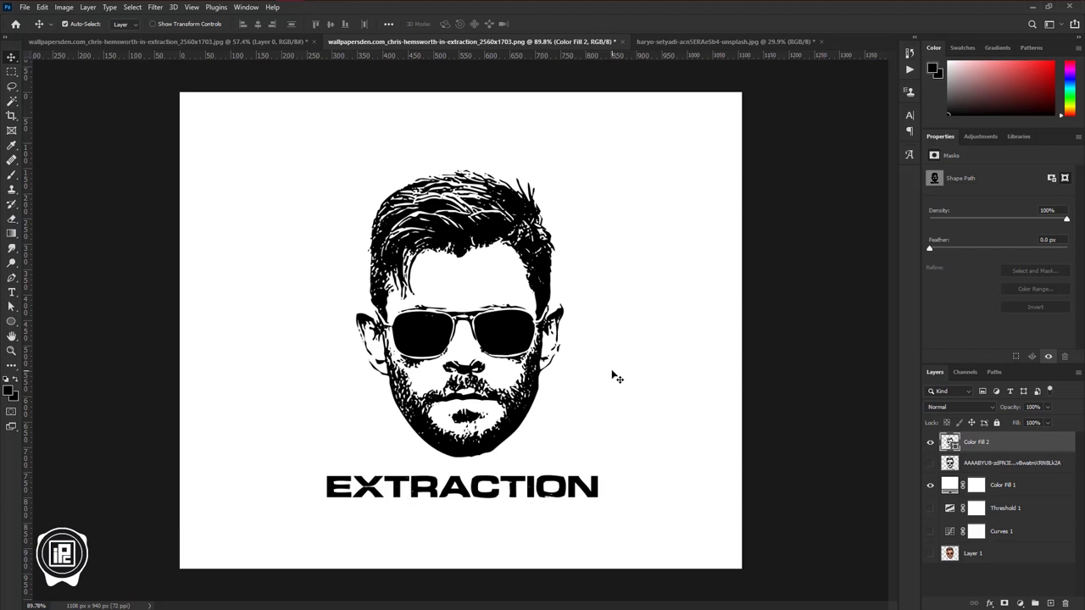
- Bring the portrait onto the T-shirt document and crop the shirt image to a portrait frame
{"action": "left_click_drag", "start_coordinate": [503, 333], "coordinate": [470, 424]}
{"action": "key", "text": "c"}
{"action": "left_click_drag", "start_coordinate": [460, 246], "coordinate": [475, 458]}
{"action": "left_click_drag", "start_coordinate": [271, 337], "coordinate": [334, 321]}
{"action": "left_click_drag", "start_coordinate": [567, 320], "coordinate": [517, 318]}
{"action": "key", "text": "Return"}
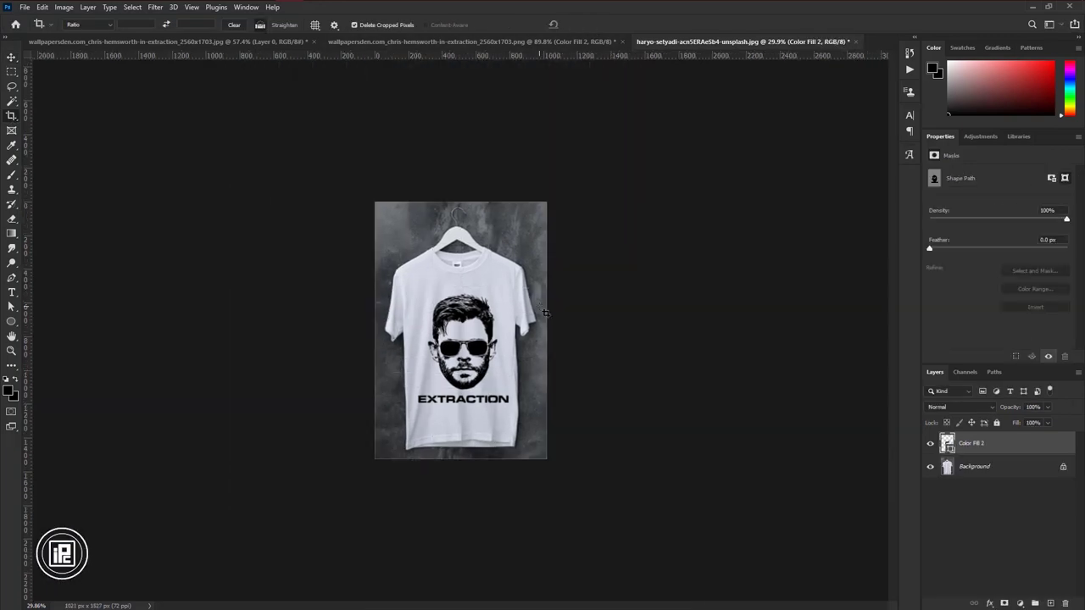
{"action": "key", "text": "ctrl+0"}
- Nudge the face and EXTRACTION design up and scale it to about 107%
{"action": "key", "text": "v"}
{"action": "left_click_drag", "start_coordinate": [467, 303], "coordinate": [468, 296]}
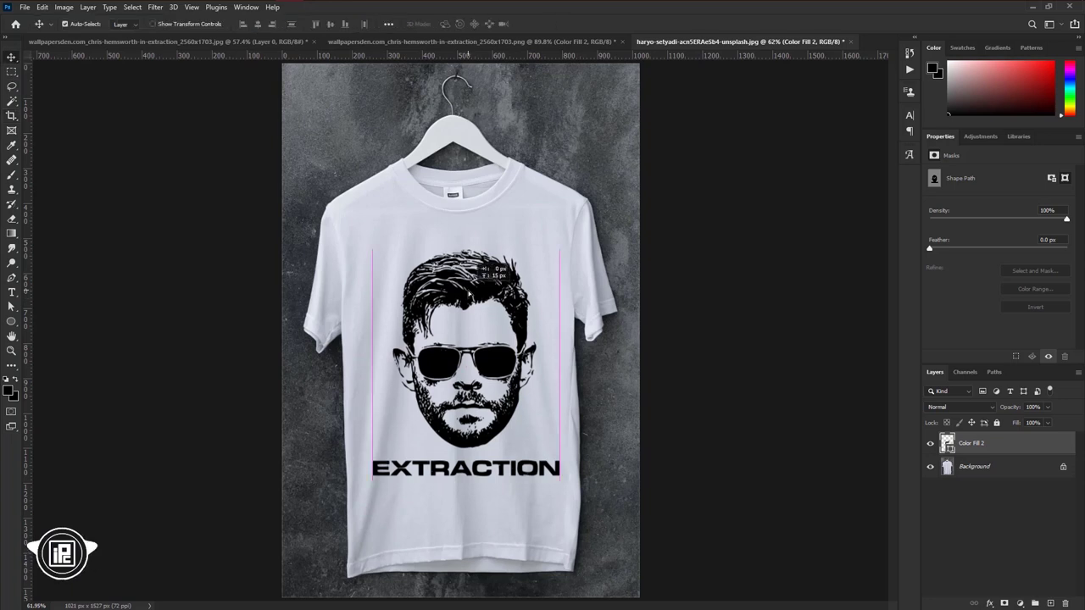
{"action": "key", "text": "ctrl+t"}
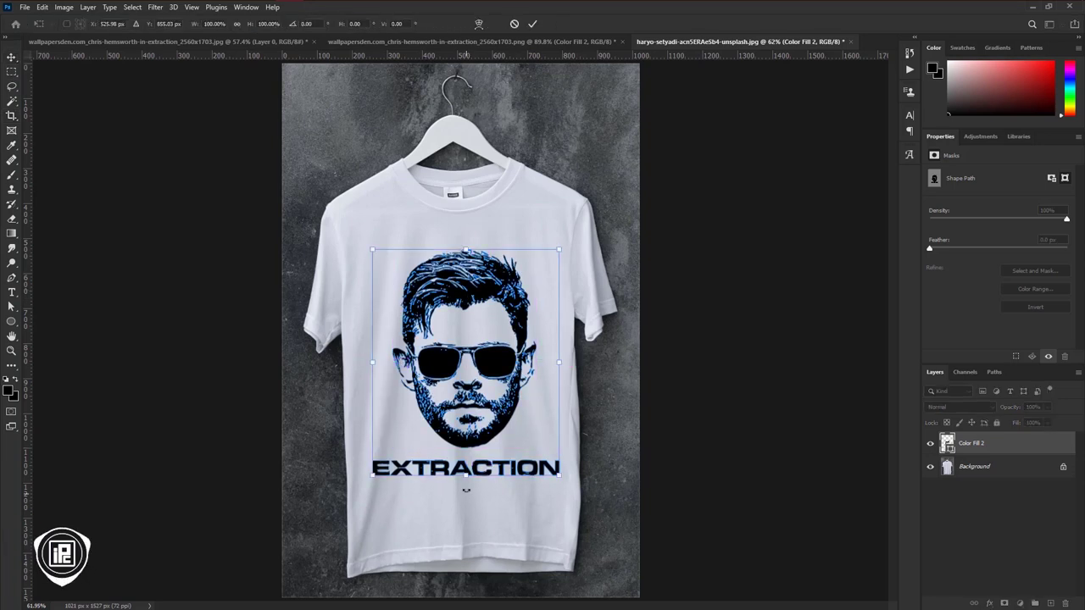
{"action": "left_click_drag", "start_coordinate": [465, 476], "coordinate": [465, 480]}
{"action": "left_click_drag", "start_coordinate": [465, 250], "coordinate": [465, 240]}
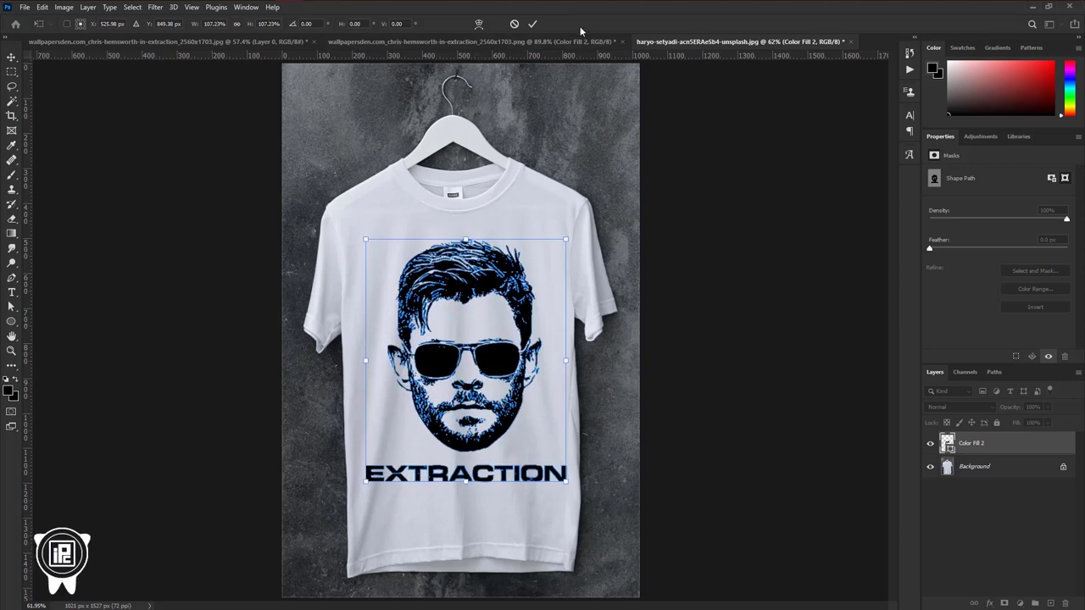
{"action": "left_click", "coordinate": [534, 23]}
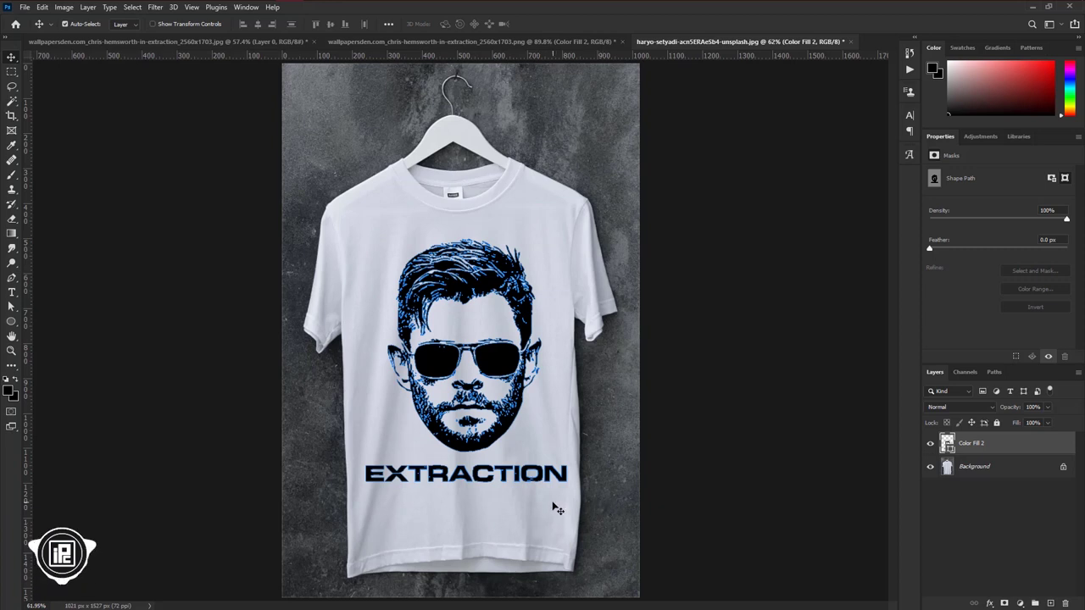
- Hide the design and save the plain shirt photo locally as Displace.psd
{"action": "left_click", "coordinate": [593, 455]}
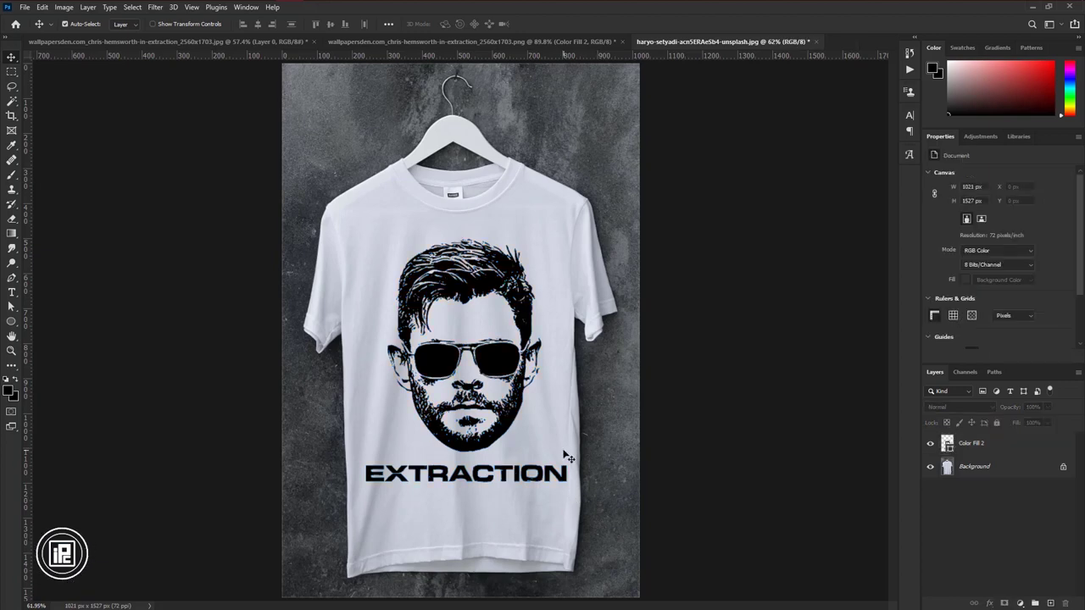
{"action": "left_click", "coordinate": [929, 443]}
{"action": "left_click", "coordinate": [975, 450]}
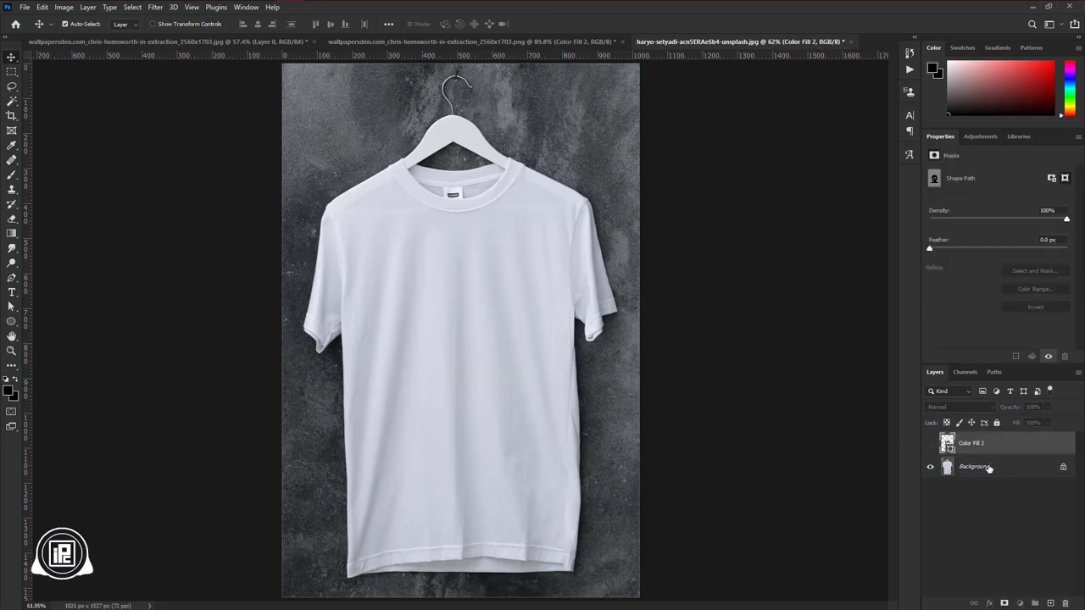
{"action": "left_click", "coordinate": [975, 467]}
{"action": "left_click", "coordinate": [25, 7]}
{"action": "left_click", "coordinate": [52, 144]}
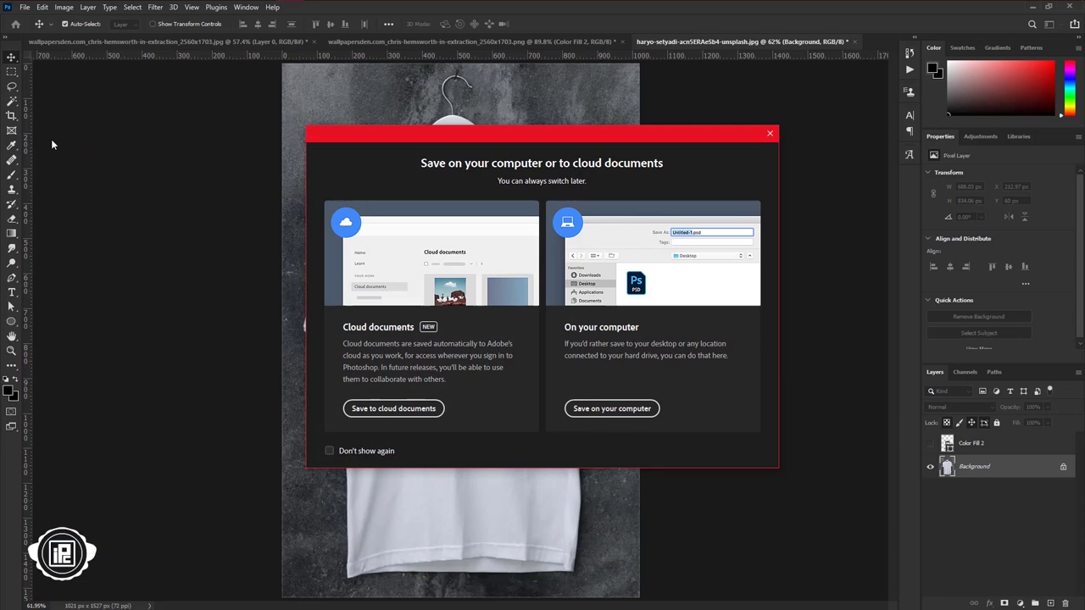
{"action": "left_click", "coordinate": [612, 409]}
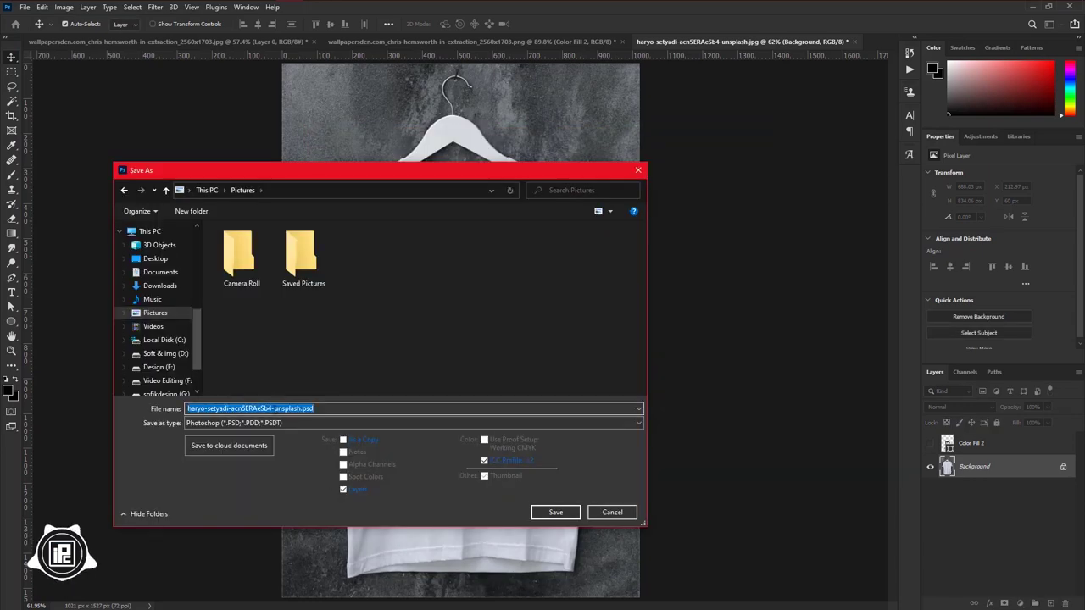
{"action": "type", "text": "Displace"}
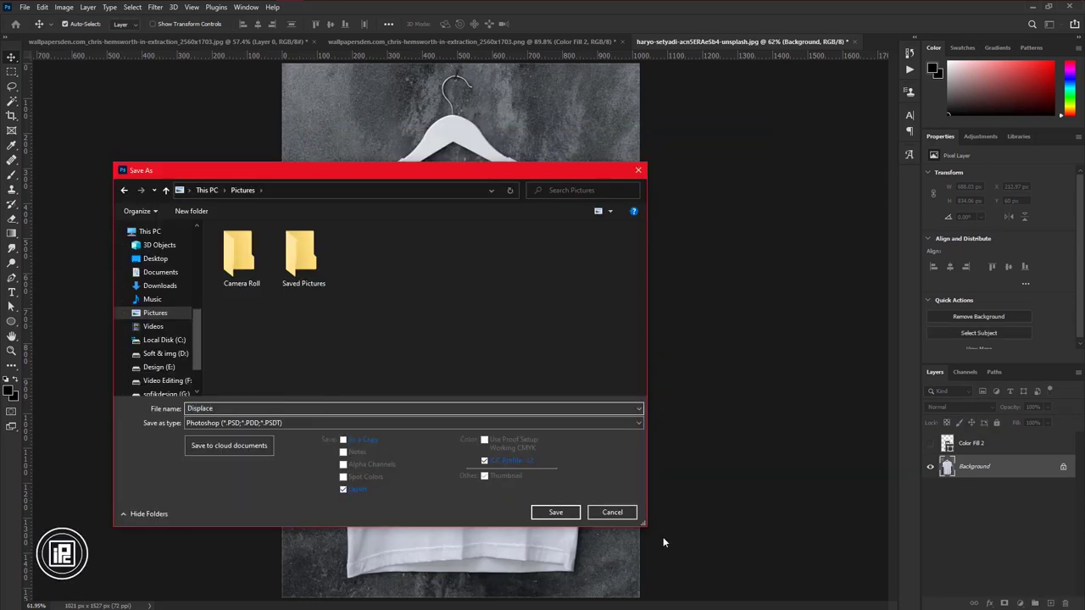
{"action": "left_click", "coordinate": [555, 511]}
{"action": "left_click", "coordinate": [667, 175]}
- Delete the design layer from Displace.psd and close that document
{"action": "left_click", "coordinate": [993, 450]}
{"action": "key", "text": "Delete"}
{"action": "key", "text": "ctrl+w"}
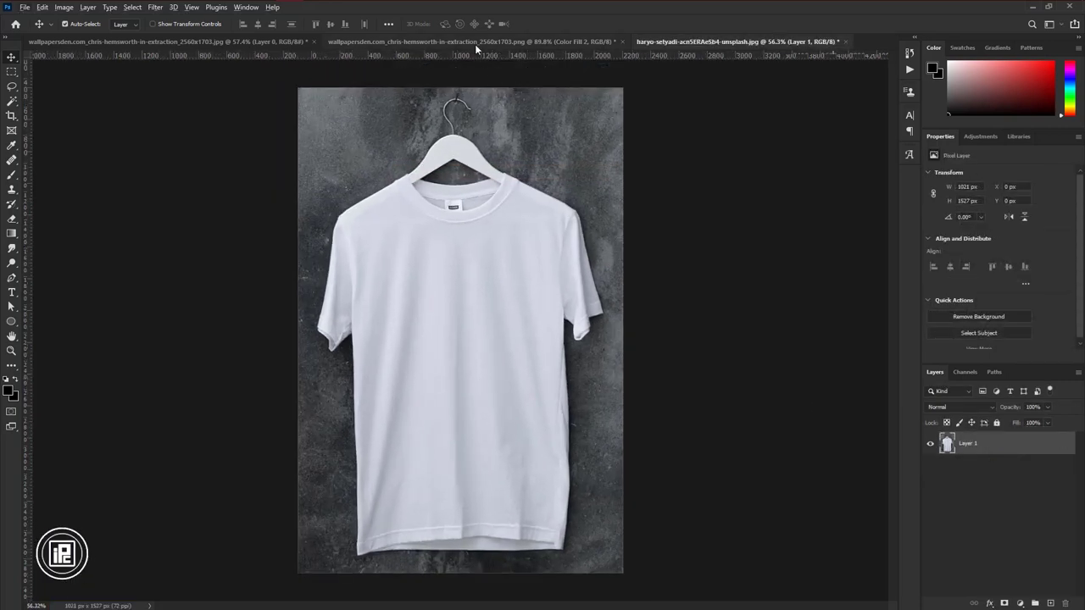
- Place the EXTRACTION design on the blank shirt and convert it to a smart object
{"action": "left_click", "coordinate": [474, 41]}
{"action": "left_click_drag", "start_coordinate": [517, 339], "coordinate": [489, 362]}
{"action": "key", "text": "ctrl+t"}
{"action": "key", "text": "Return"}
{"action": "right_click", "coordinate": [1028, 445]}
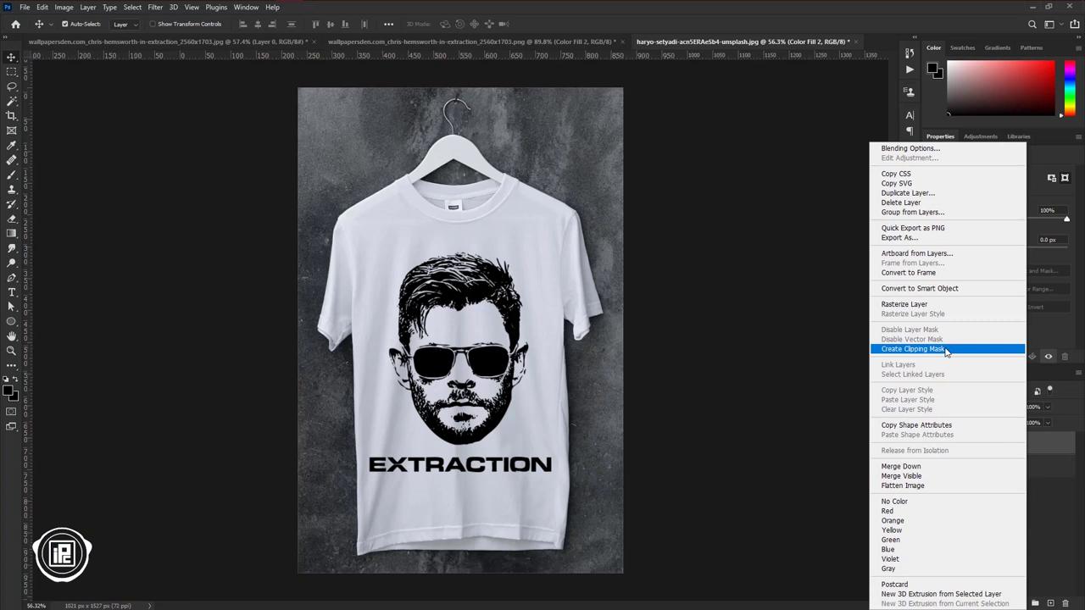
{"action": "left_click", "coordinate": [932, 289]}
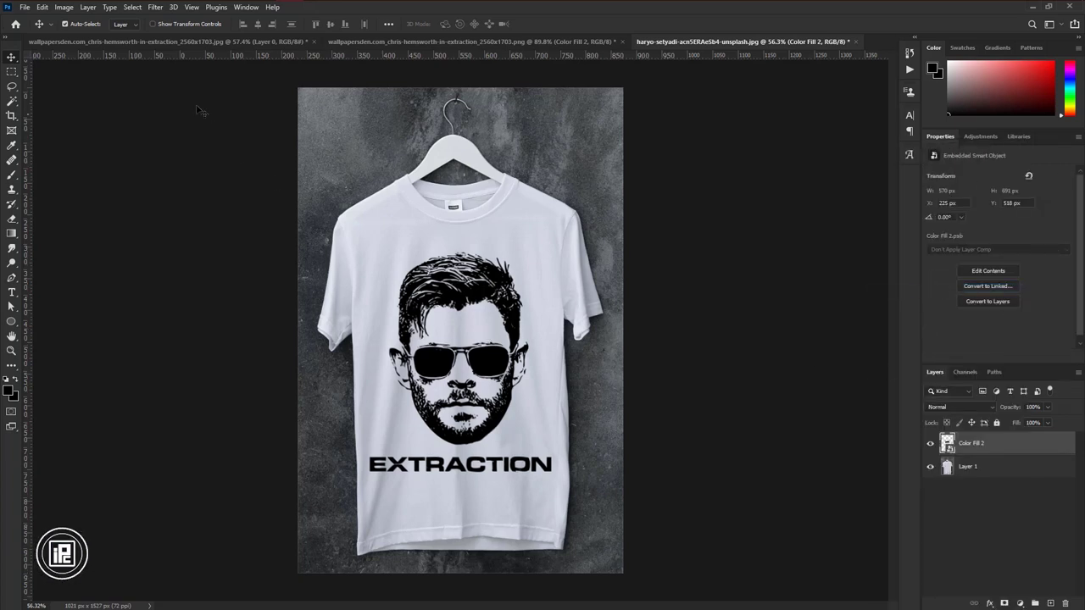
- Apply the Displace filter using Displace.psd as the map, then shift the warped design slightly
{"action": "left_click", "coordinate": [156, 8]}
{"action": "mouse_move", "coordinate": [198, 174]}
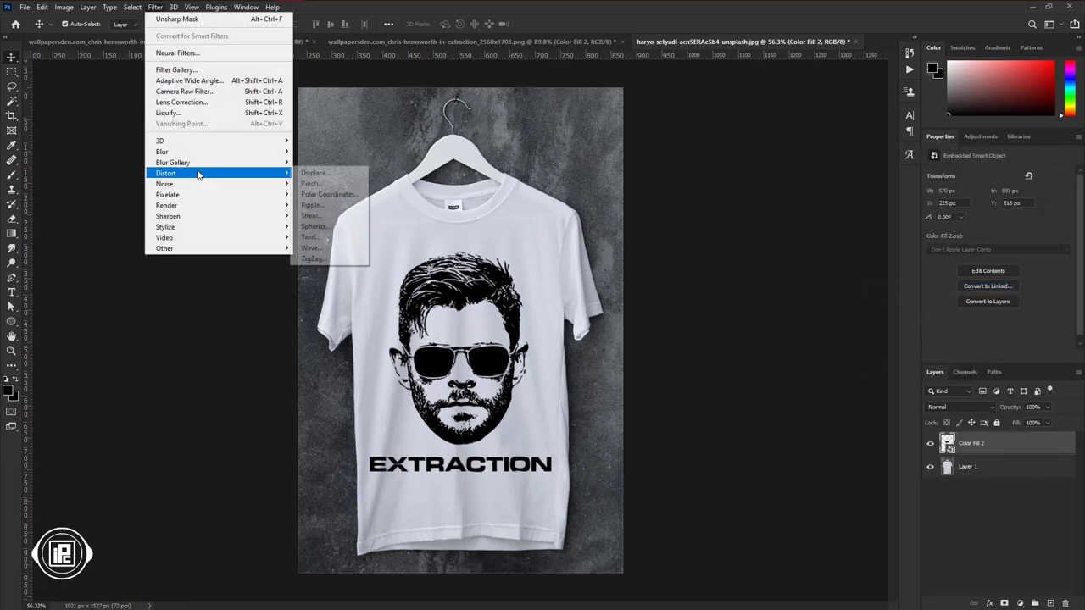
{"action": "left_click", "coordinate": [322, 173]}
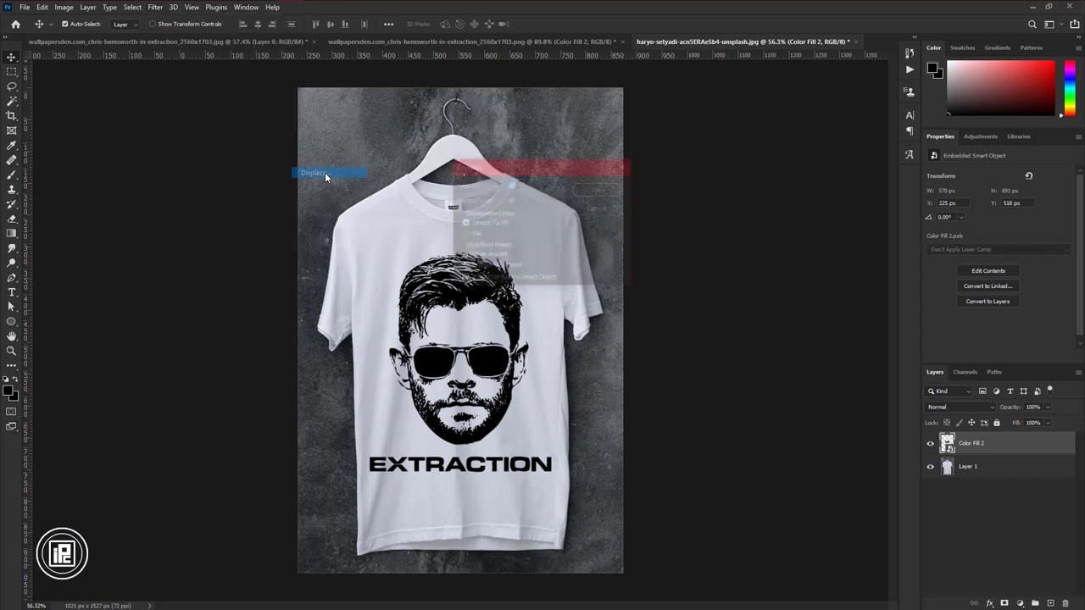
{"action": "key", "text": "Return"}
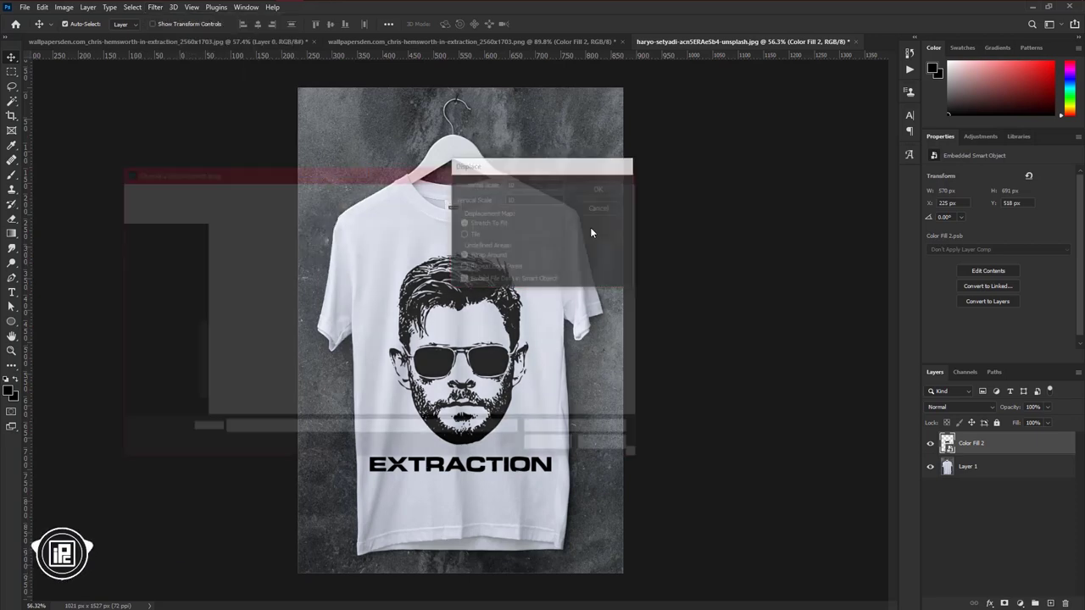
{"action": "left_click", "coordinate": [365, 254]}
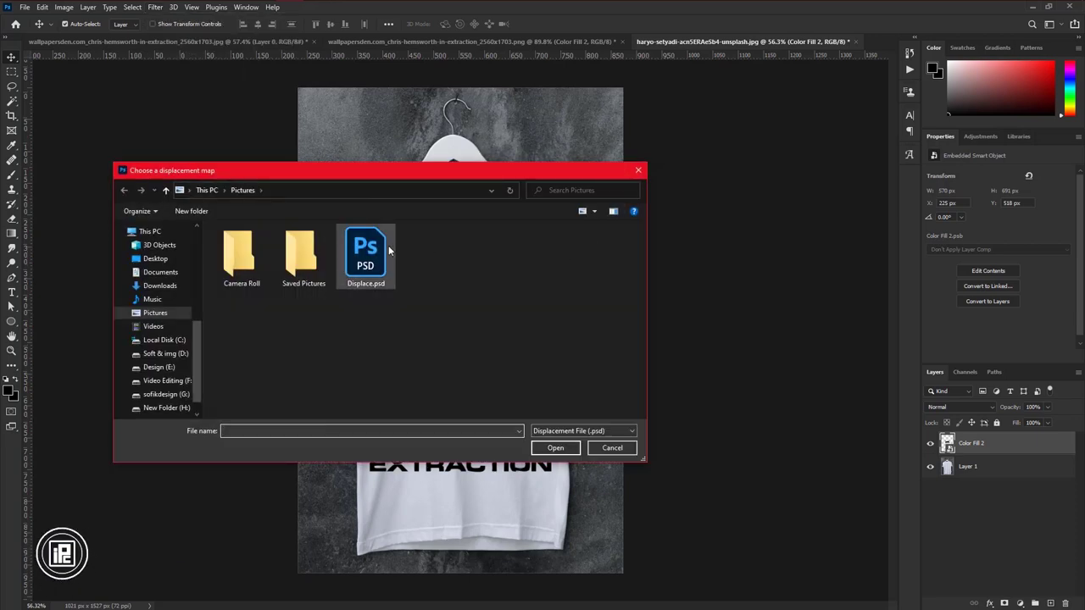
{"action": "left_click", "coordinate": [555, 448]}
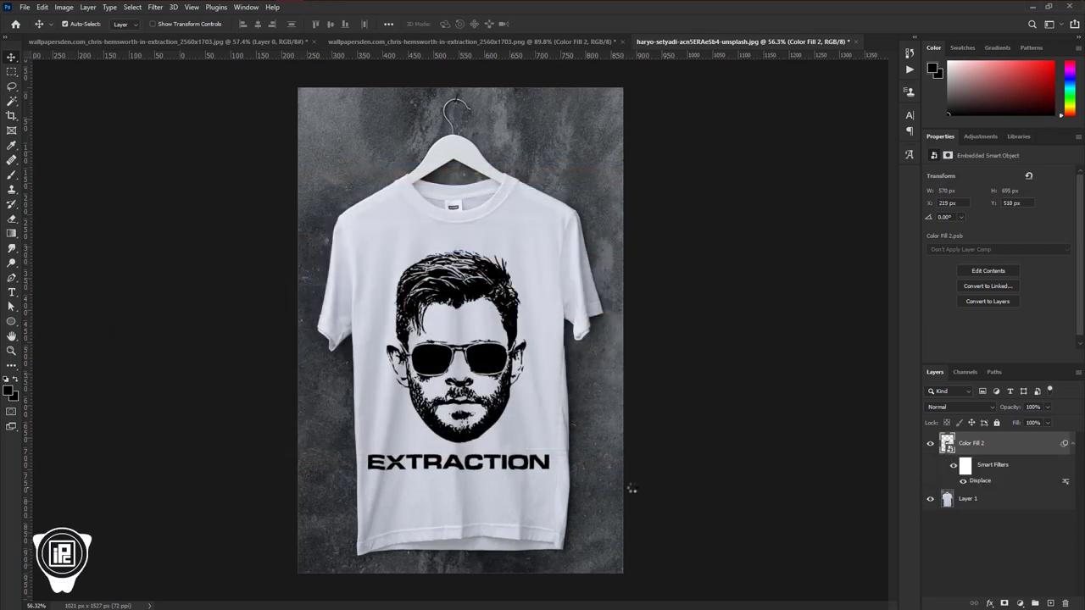
{"action": "left_click_drag", "start_coordinate": [501, 416], "coordinate": [502, 413]}
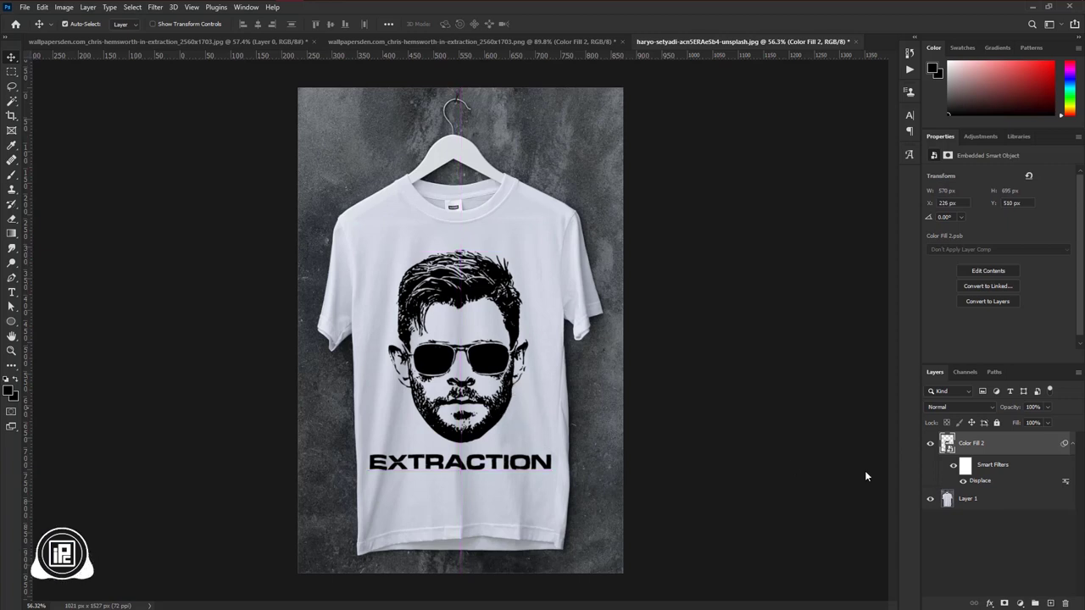
- Set the design to Multiply and add a Curves adjustment with raised highlights and deeper shadows
{"action": "left_click", "coordinate": [959, 408]}
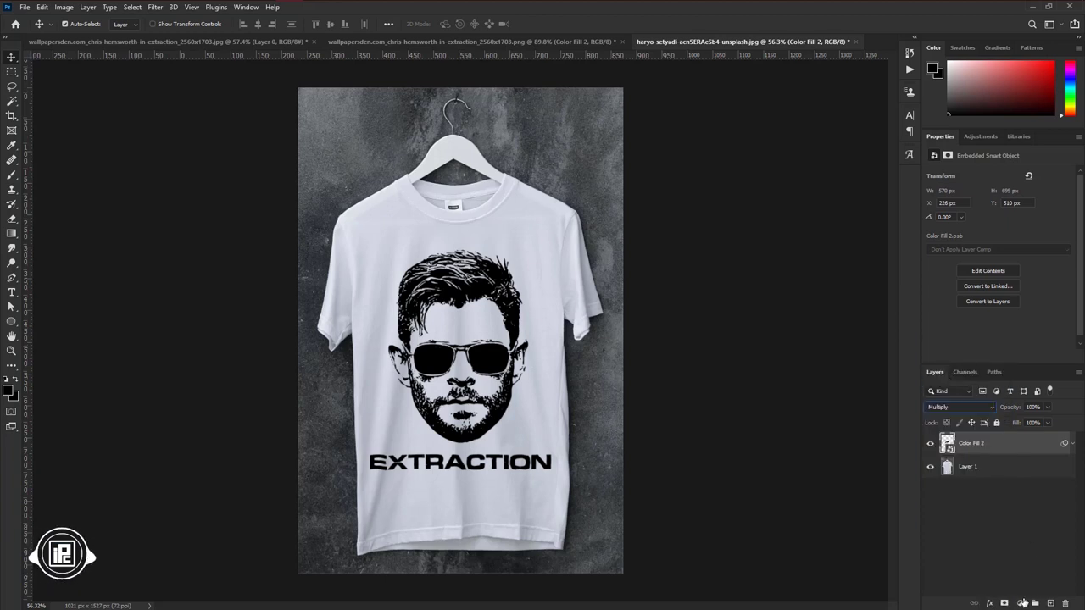
{"action": "left_click", "coordinate": [1020, 604]}
{"action": "left_click", "coordinate": [1019, 458]}
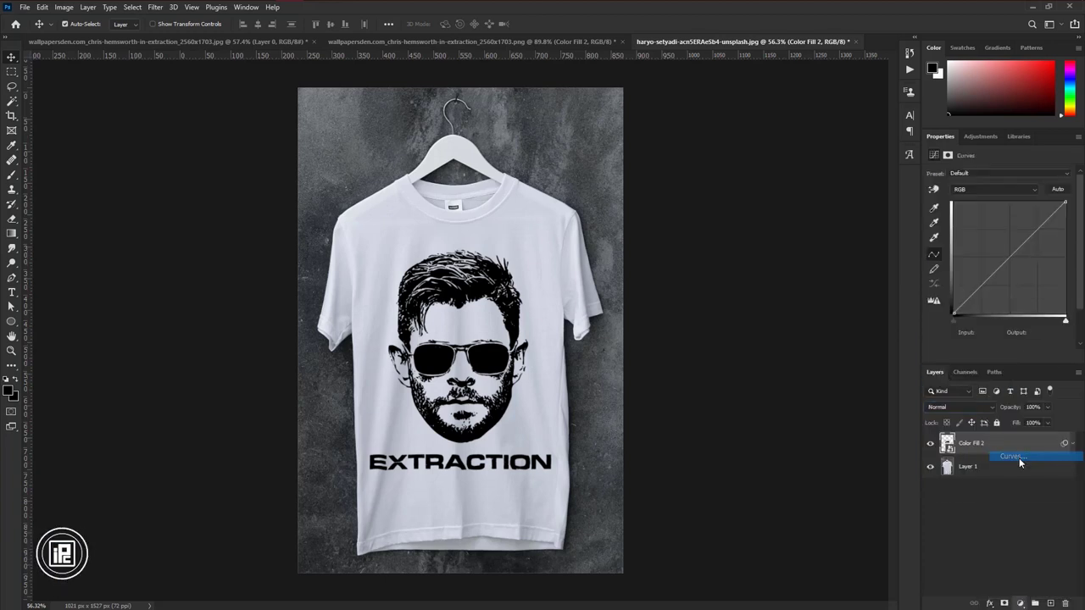
{"action": "left_click_drag", "start_coordinate": [1039, 230], "coordinate": [1033, 223]}
{"action": "left_click_drag", "start_coordinate": [975, 291], "coordinate": [975, 295]}
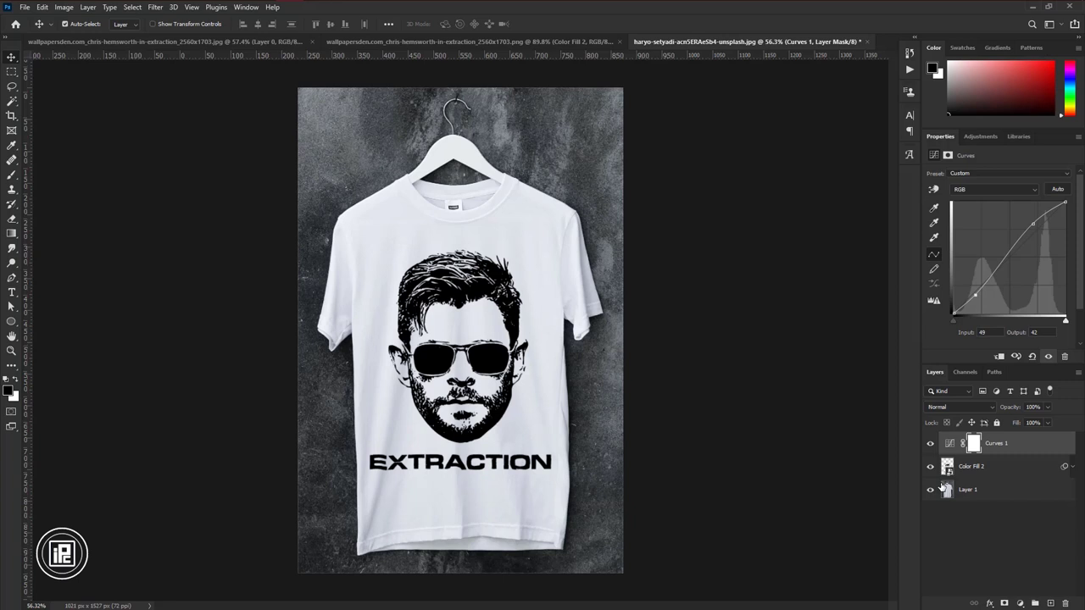
- Nudge the artwork up and right, then a few pixels back left
{"action": "left_click", "coordinate": [513, 408]}
{"action": "key", "text": "shift+Up"}
{"action": "key", "text": "shift+Right"}
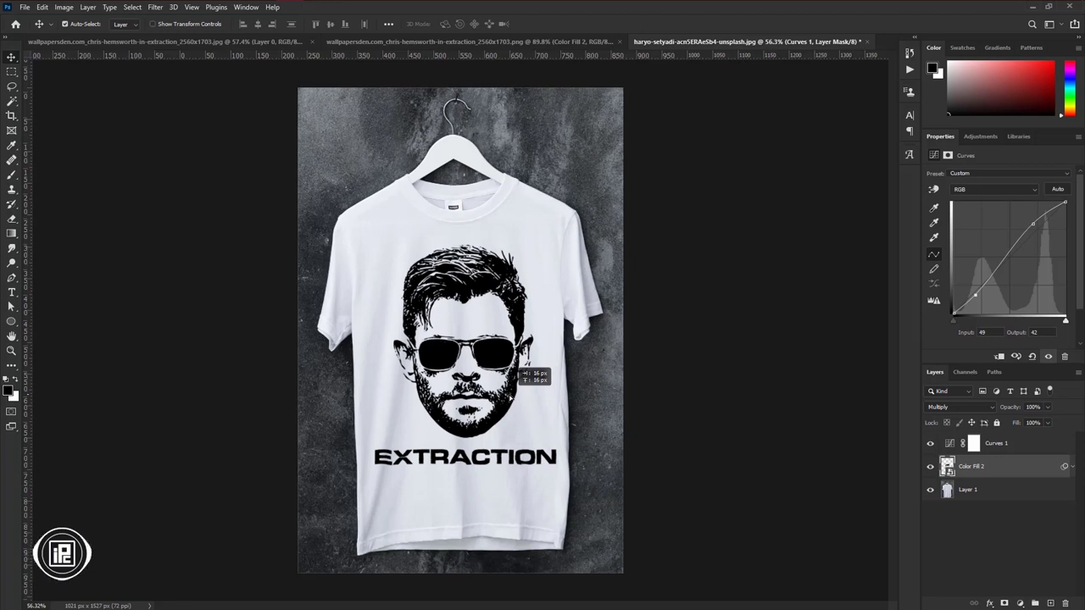
{"action": "key", "text": "Left"}
{"action": "key", "text": "Left"}
{"action": "key", "text": "Left"}
{"action": "key", "text": "Left"}
{"action": "key", "text": "Left"}
{"action": "key", "text": "Left"}
{"action": "key", "text": "Left"}
{"action": "key", "text": "Left"}
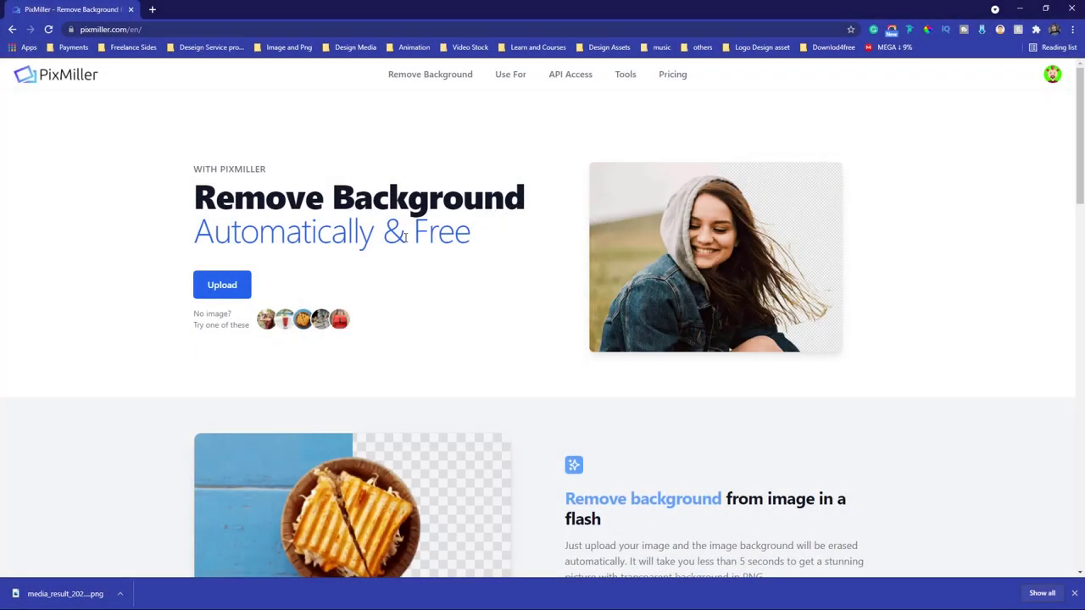
- Navigate from PixMiller's Use For page to Pricing and scroll through the subscription and credit plans
{"action": "scroll", "coordinate": [545, 347], "scroll_direction": "down", "scroll_amount": 5}
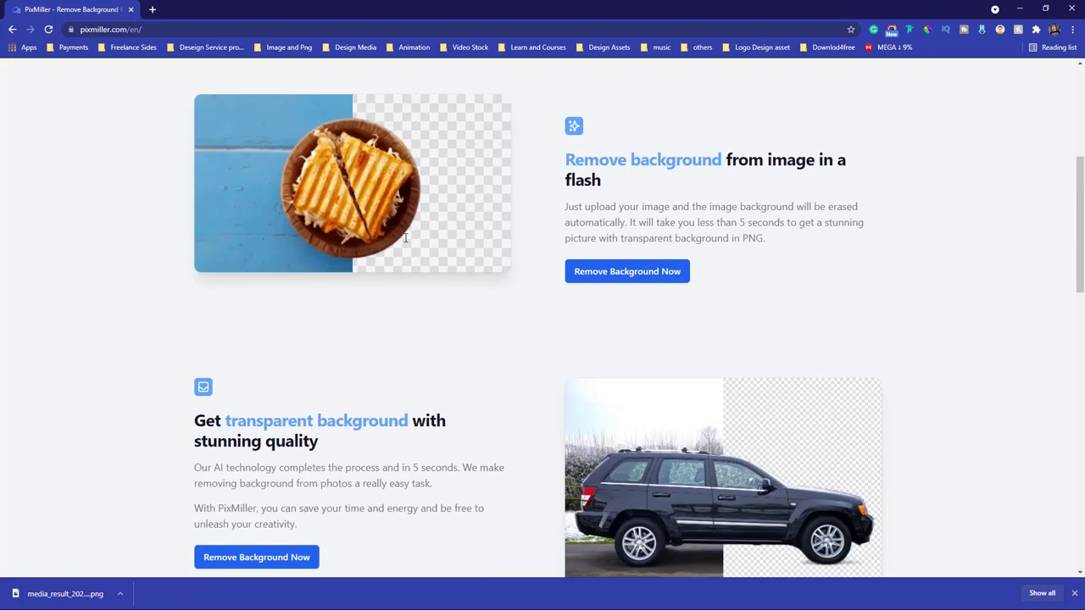
{"action": "scroll", "coordinate": [545, 347], "scroll_direction": "up", "scroll_amount": 5}
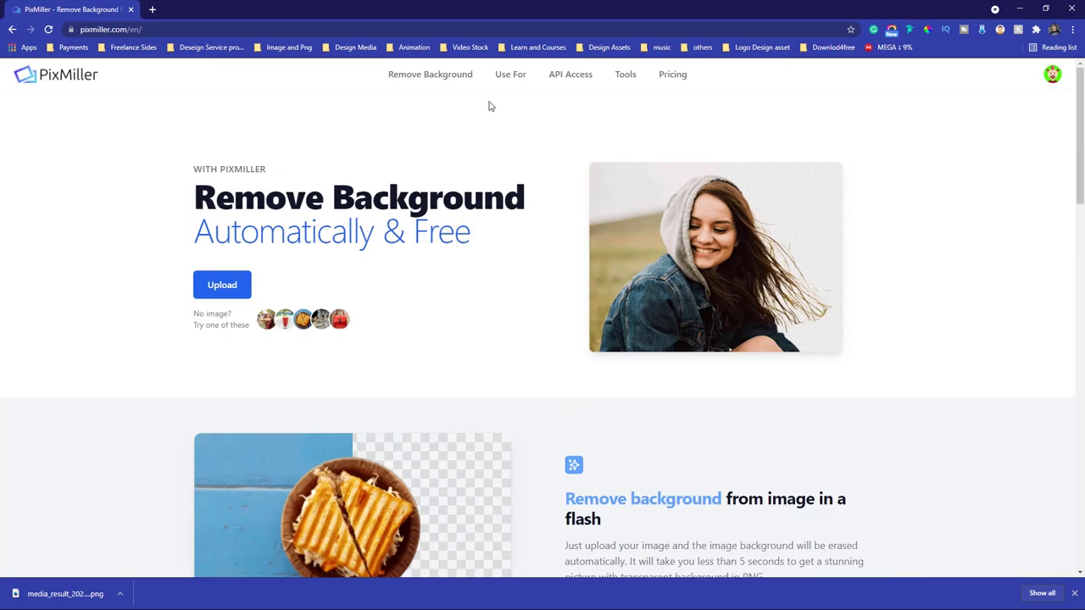
{"action": "left_click", "coordinate": [512, 76]}
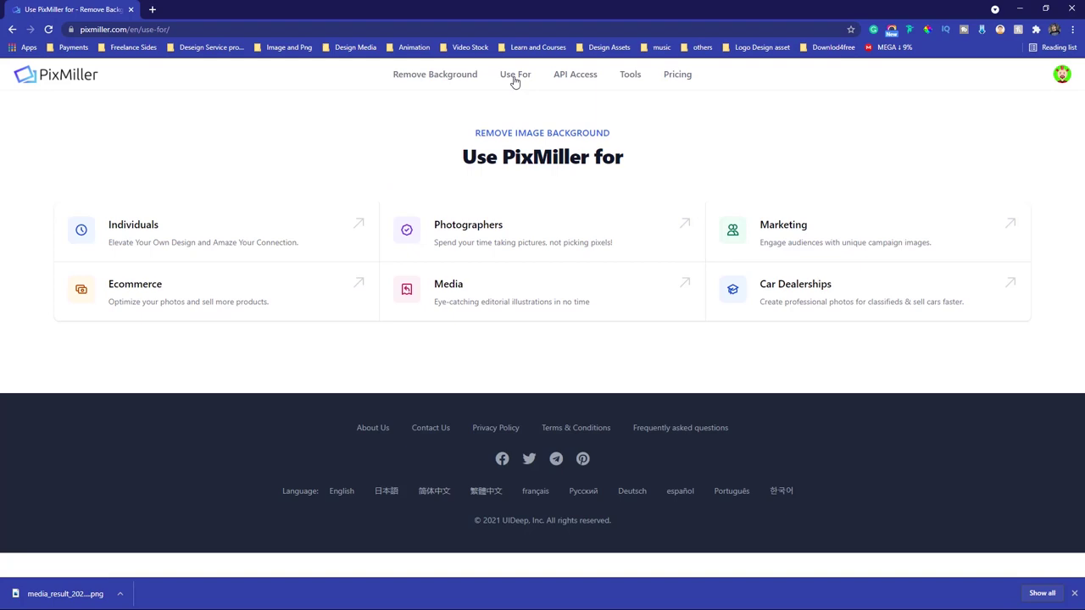
{"action": "left_click", "coordinate": [677, 74]}
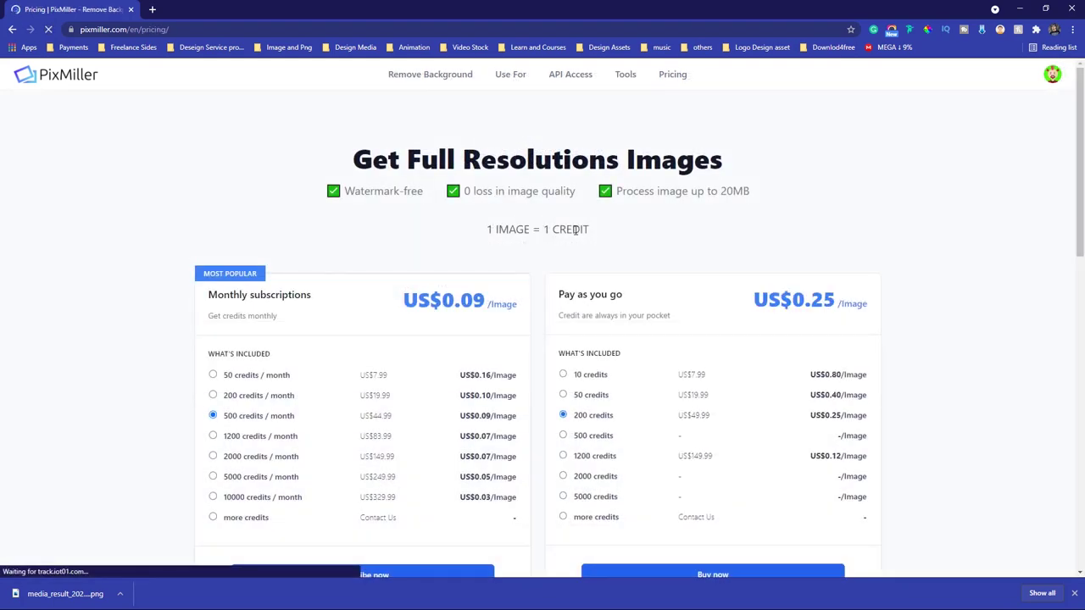
{"action": "scroll", "coordinate": [576, 229], "scroll_direction": "down", "scroll_amount": 1}
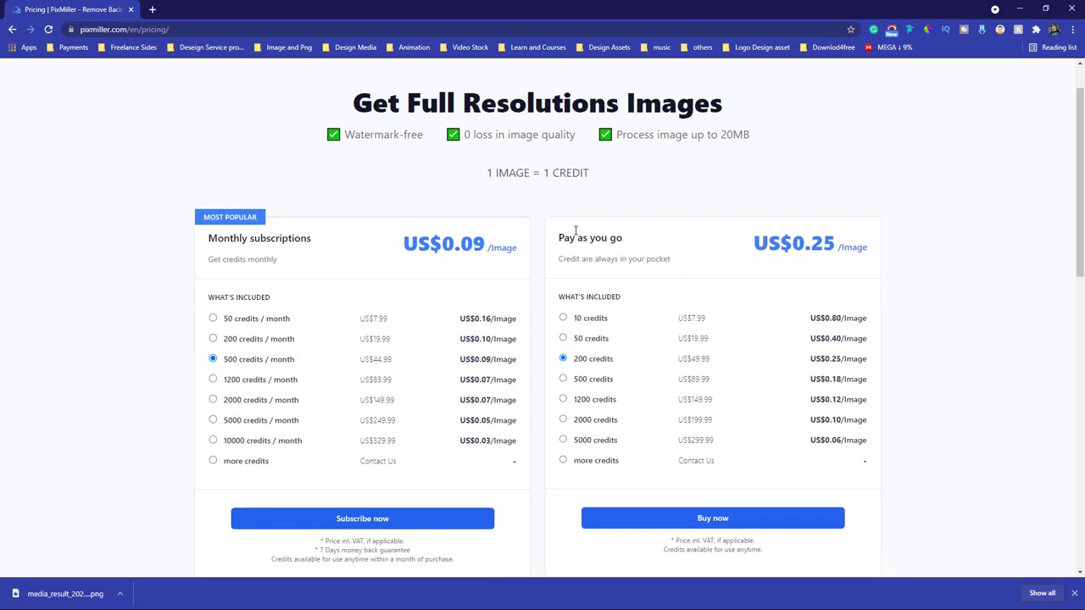